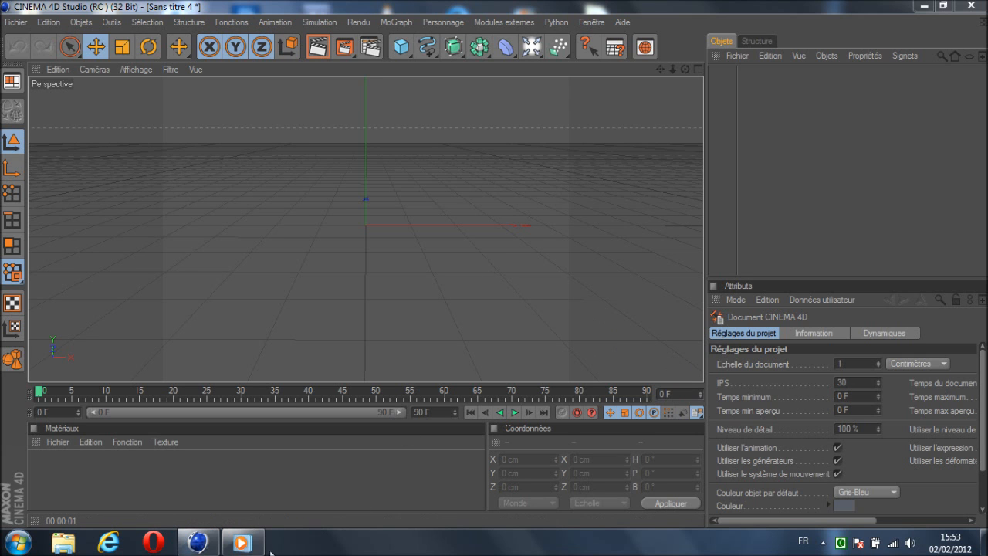
Step: Switch to the media player and play the finished CHANNEL intro video as a reference
click(243, 542)
click(465, 516)
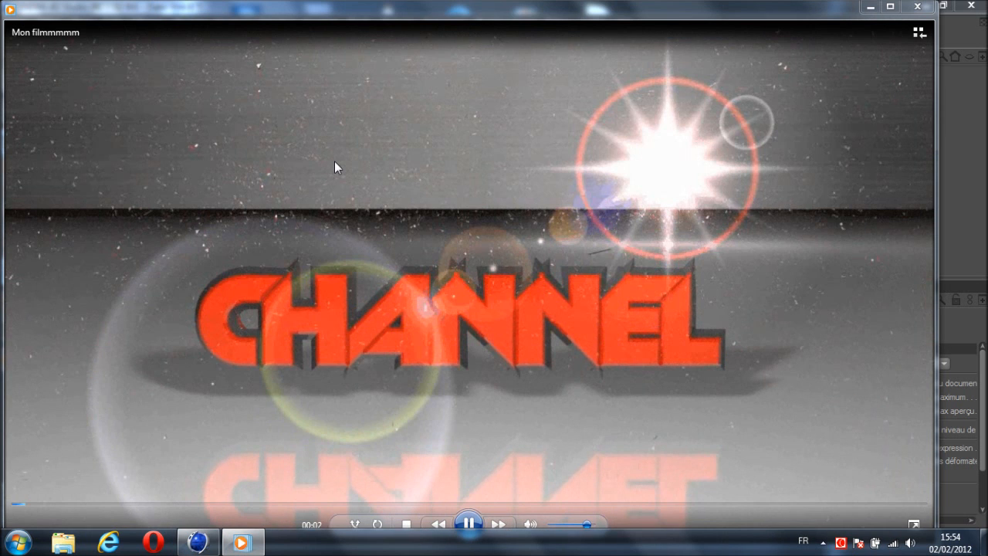
click(468, 521)
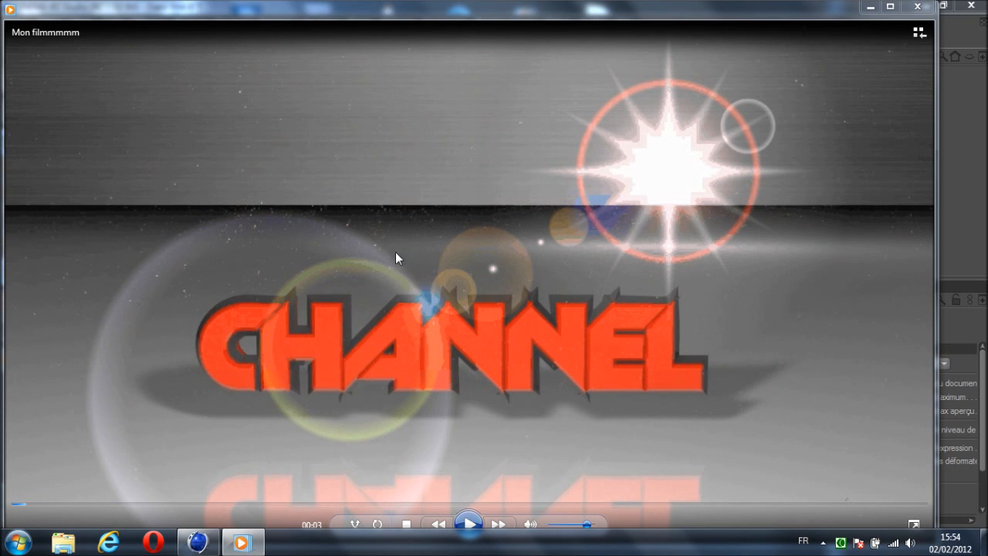
click(466, 525)
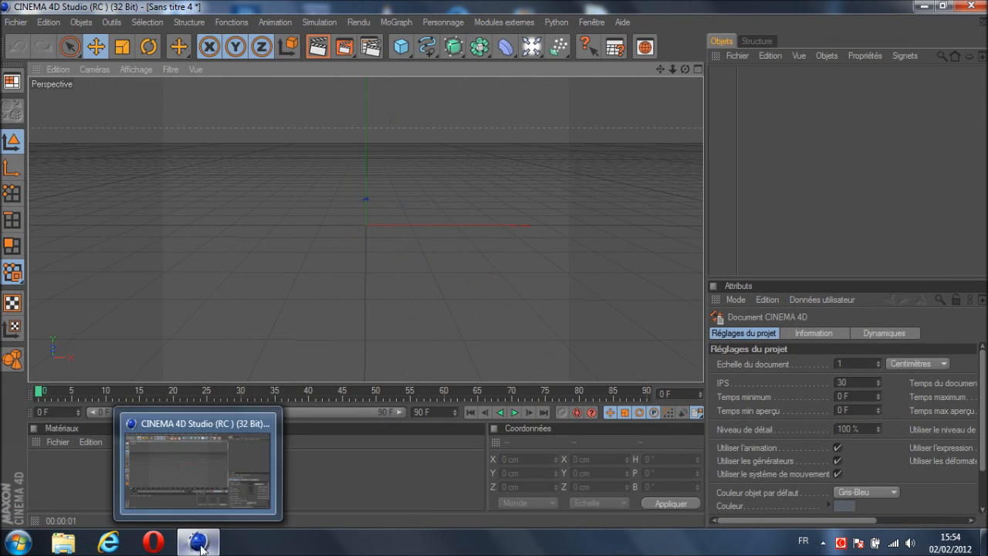
Step: Set the render output to the HDV/HDTV 720 29.97 preset and the frame range to Toutes les images
click(371, 48)
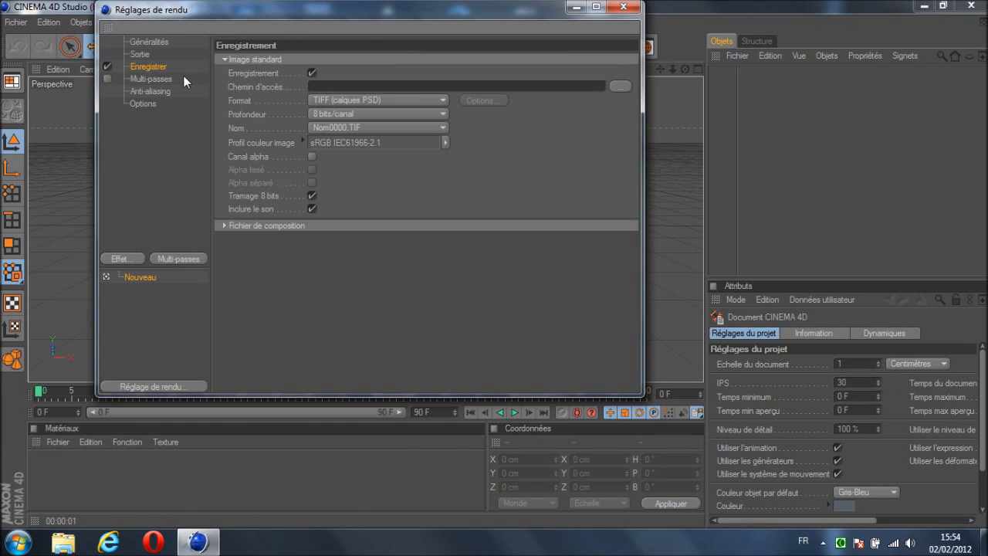
click(147, 42)
click(144, 54)
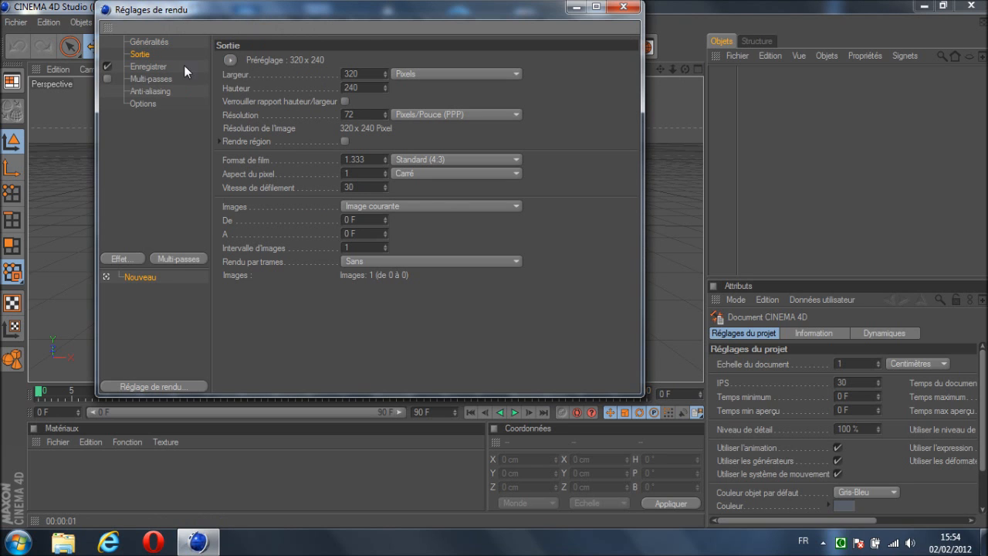
click(231, 59)
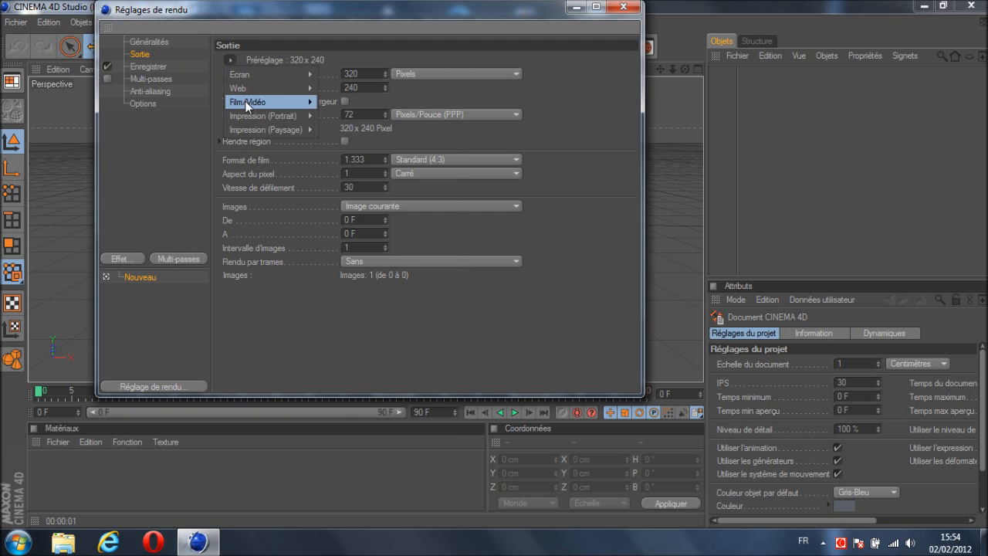
mouse_move(245, 100)
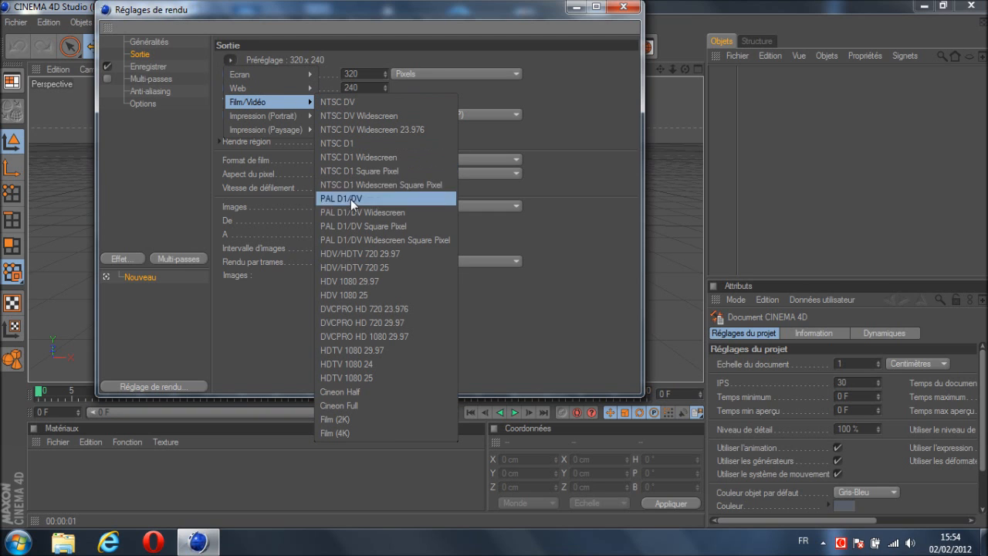
click(393, 255)
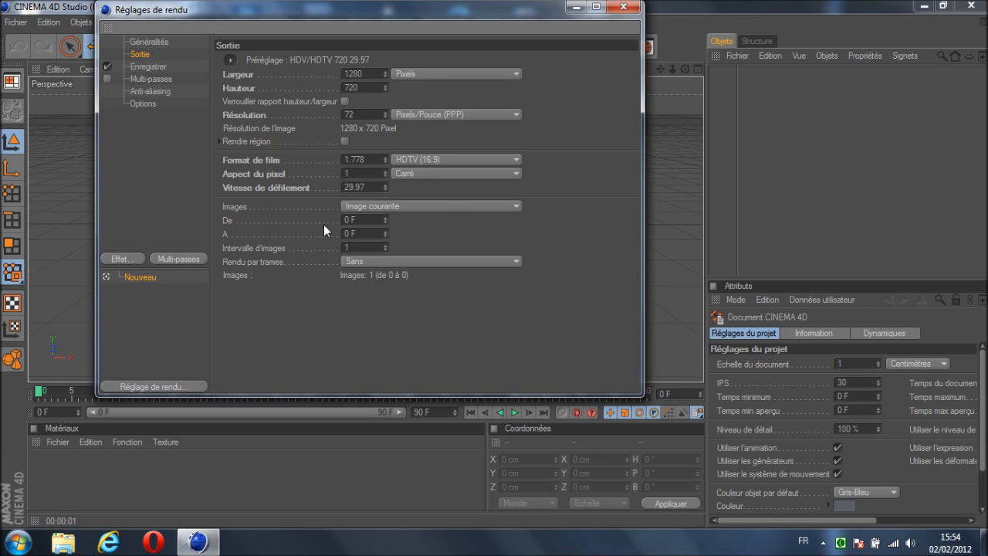
click(377, 207)
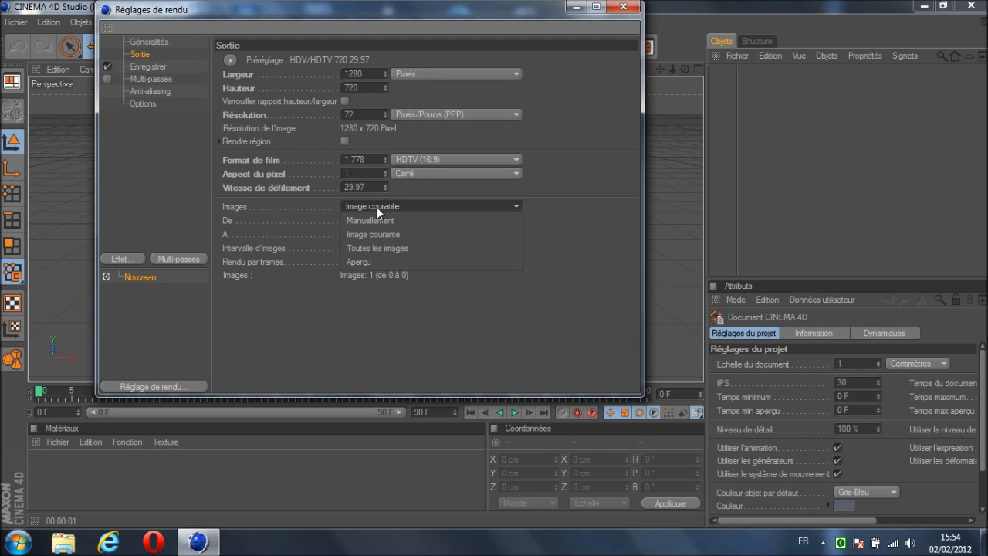
click(378, 248)
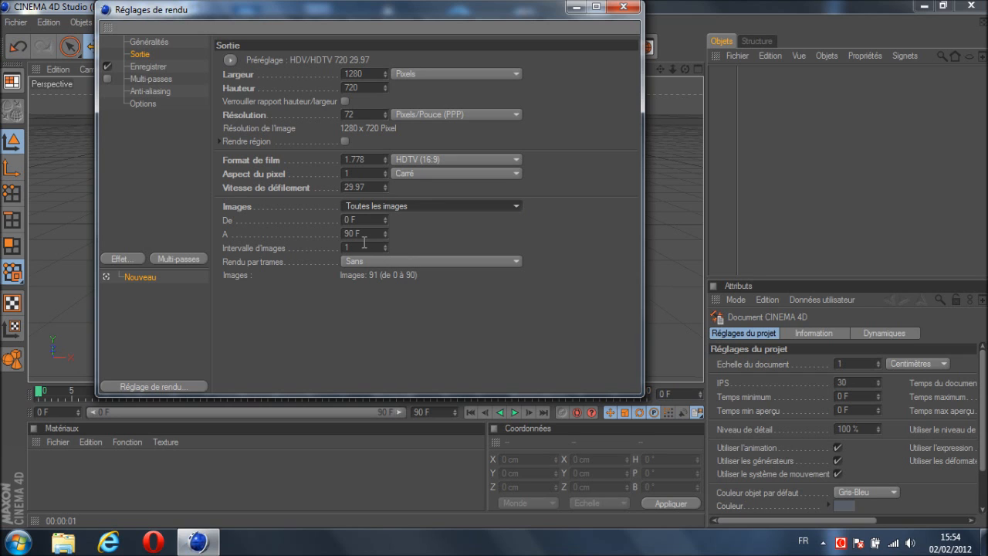
Step: Set the render to save on the Desktop as "tuto 4" in Film QuickTime format
click(153, 67)
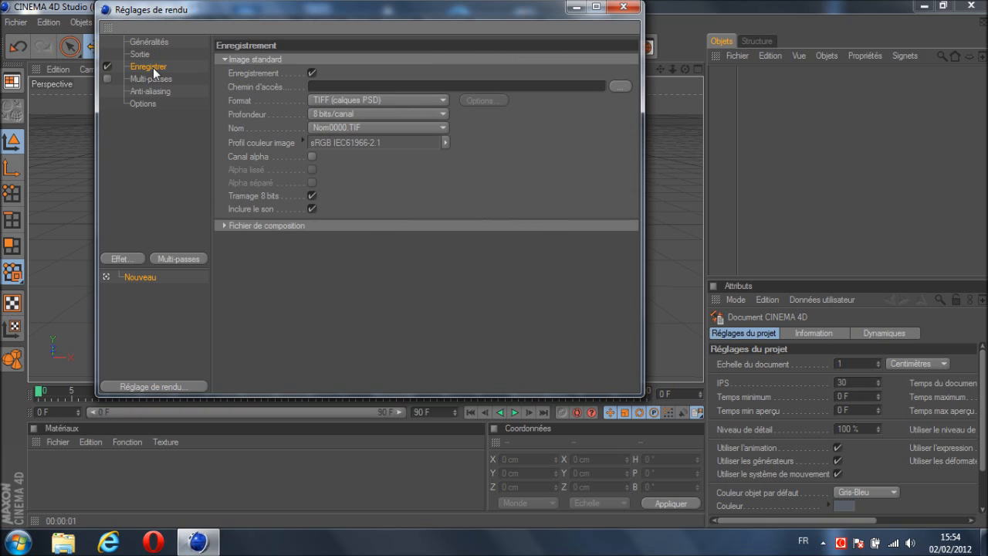
click(618, 85)
click(165, 124)
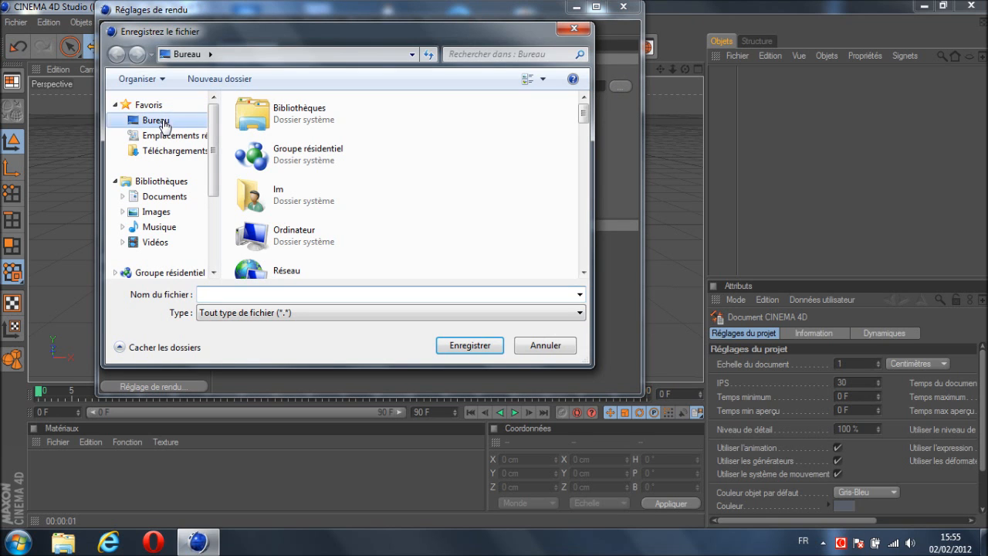
click(312, 296)
text(tuto 4)
key(Return)
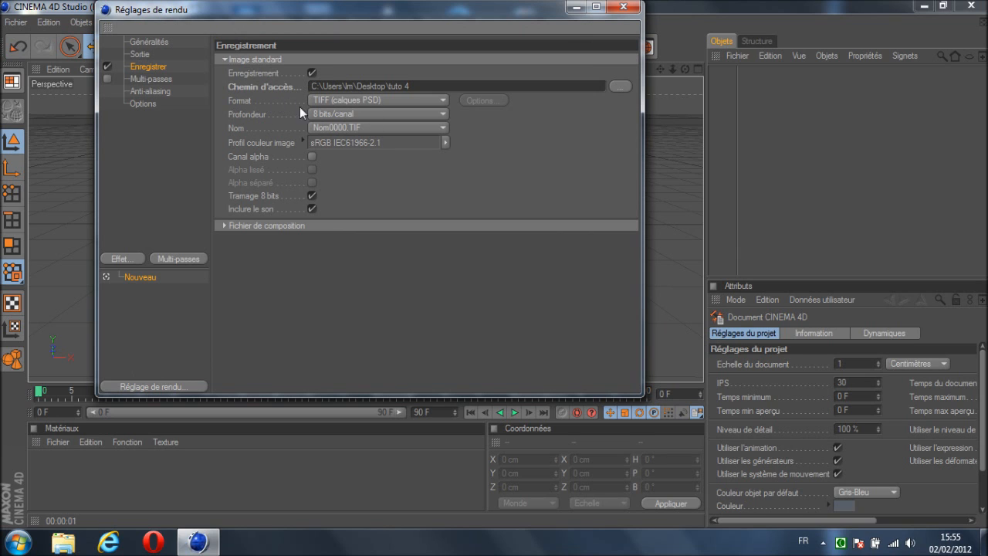
click(334, 98)
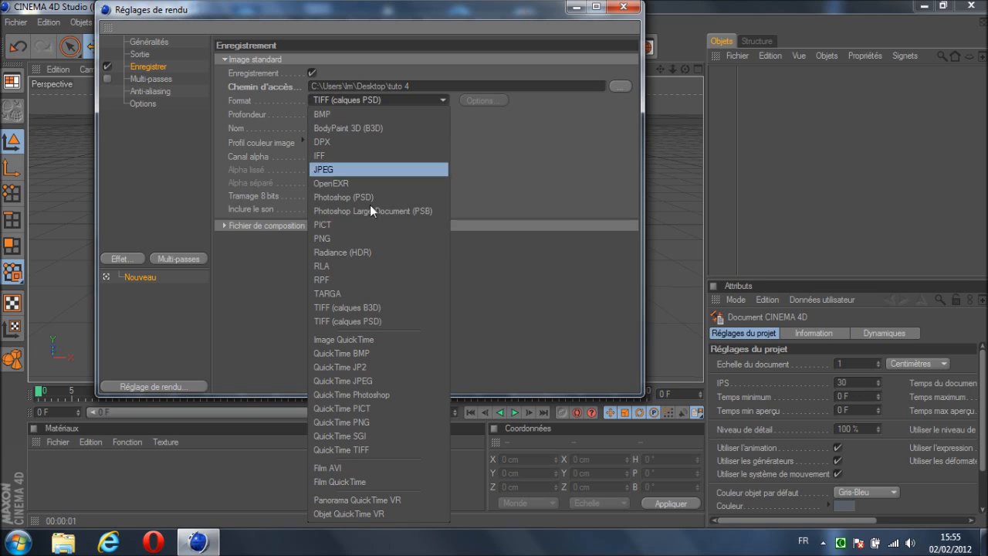
click(361, 482)
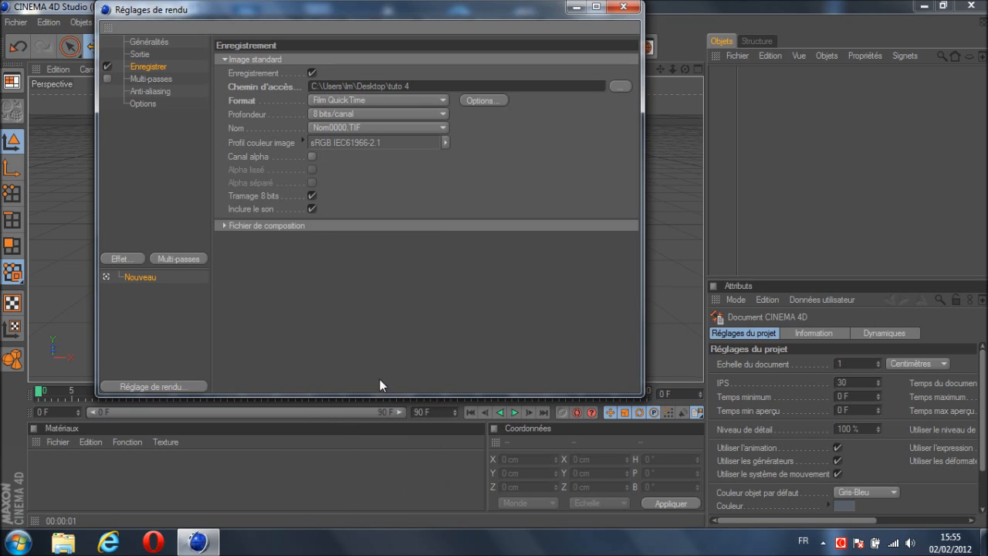
Step: Look over the anti-aliasing mode choices and close the render settings
click(149, 92)
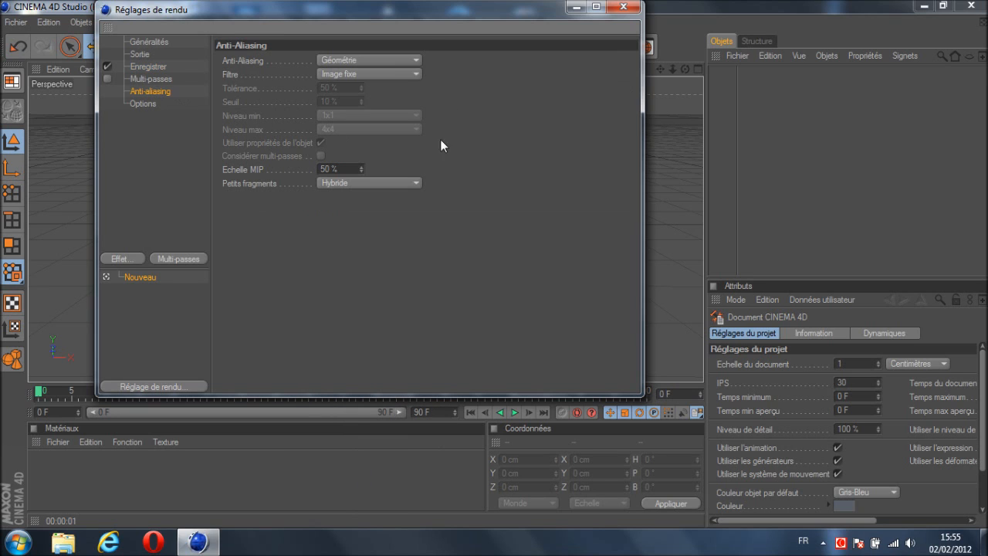
click(409, 59)
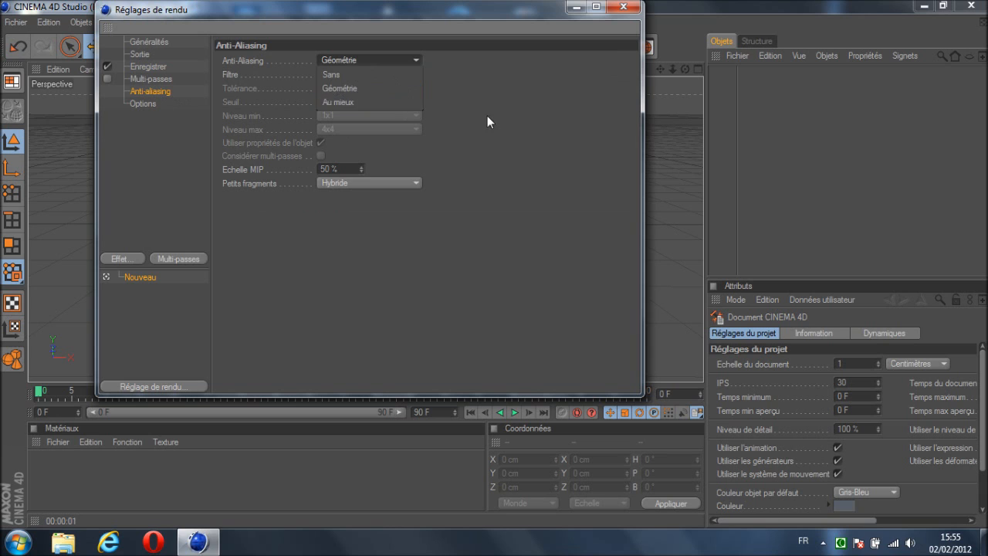
click(621, 7)
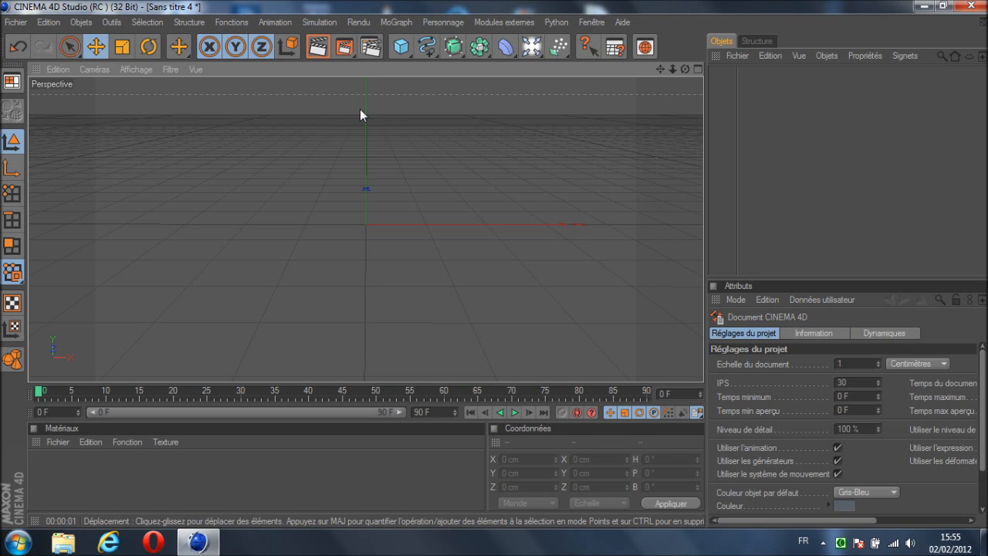
Step: Add a Mo Texte object to the scene and clear its default text
click(409, 22)
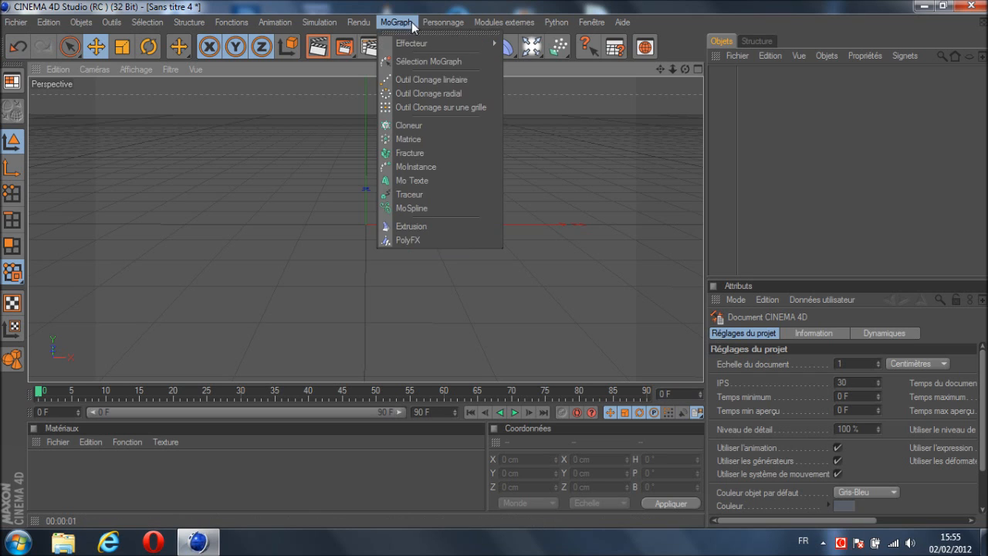
click(421, 182)
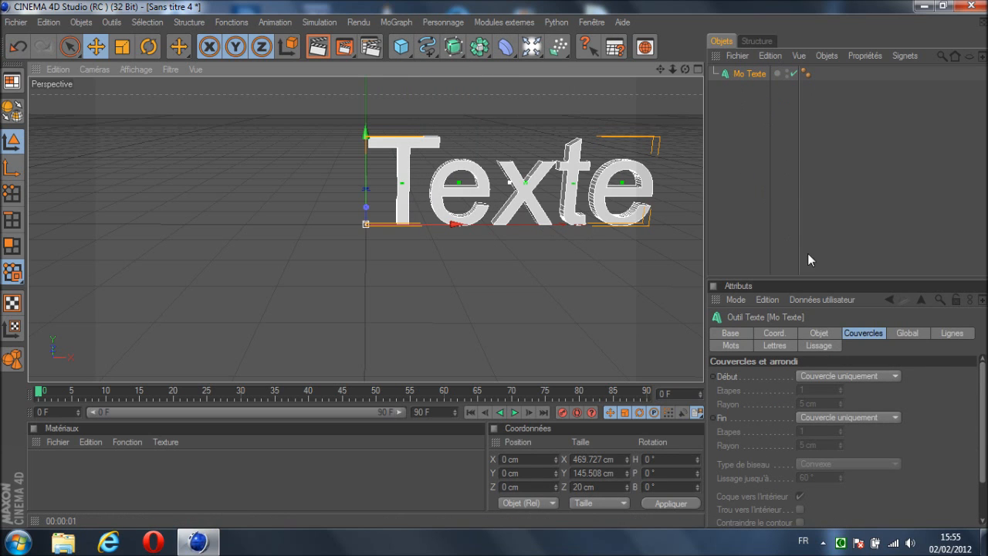
click(816, 334)
click(780, 407)
double_click(781, 408)
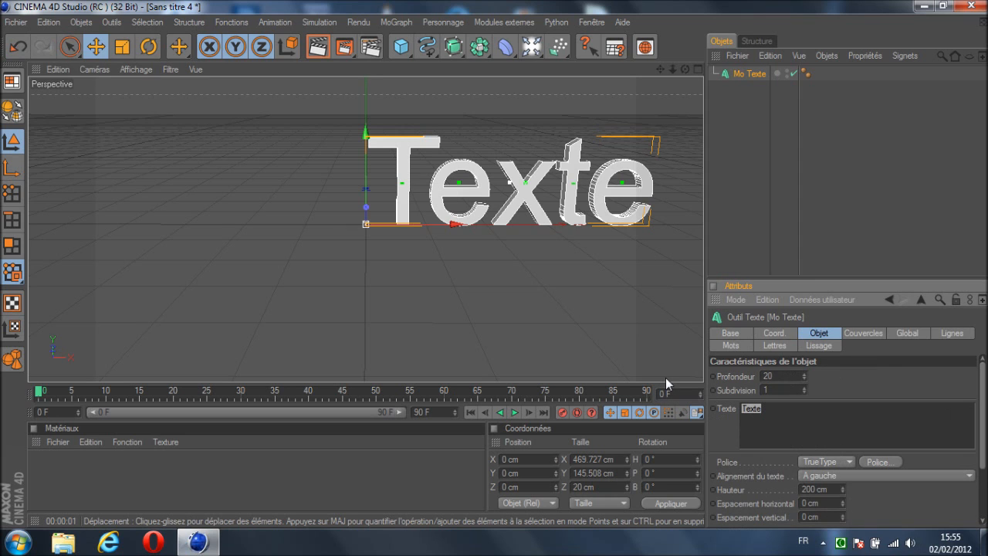
key(BackSpace)
click(665, 379)
key(w)
key(p)
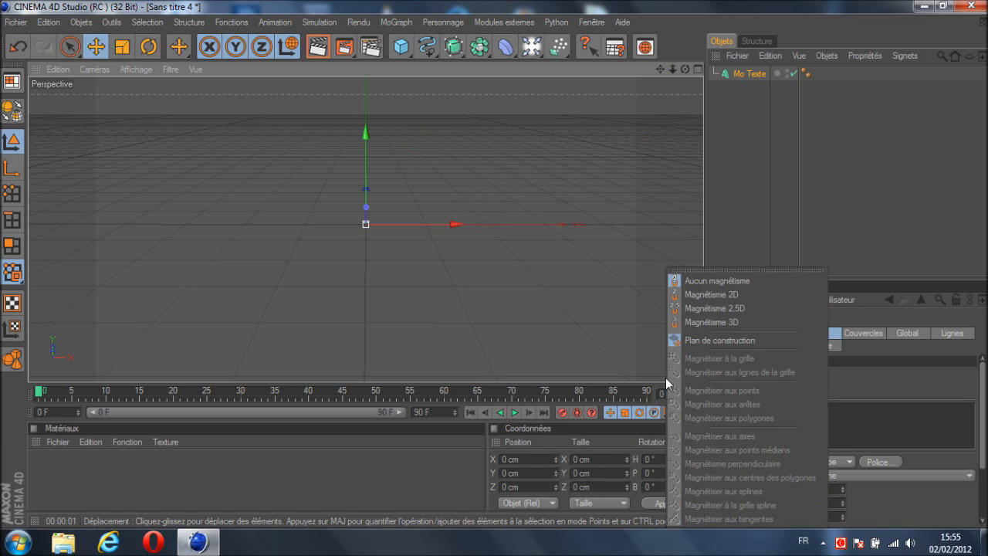
click(909, 412)
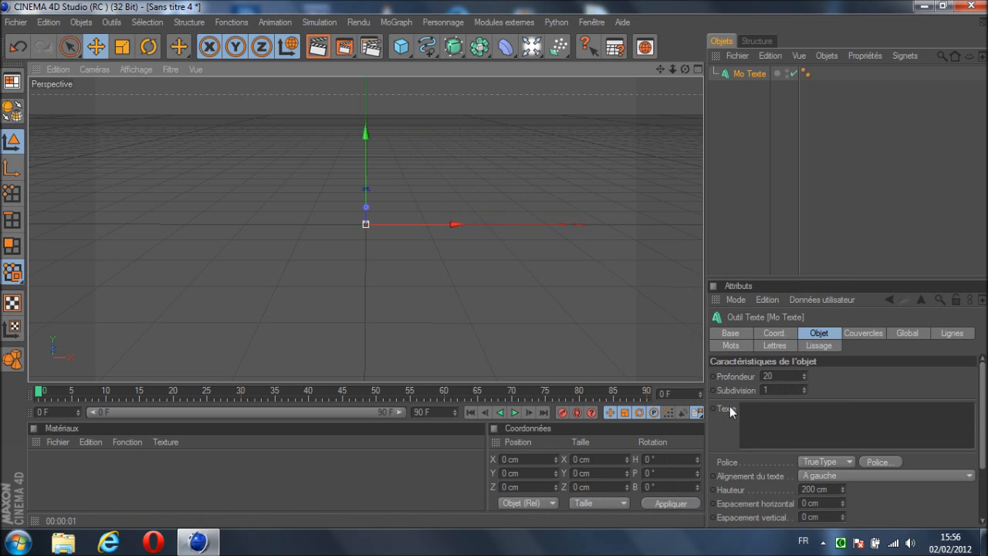
Step: Enter WAPOL as the text of the Mo Texte object
click(751, 402)
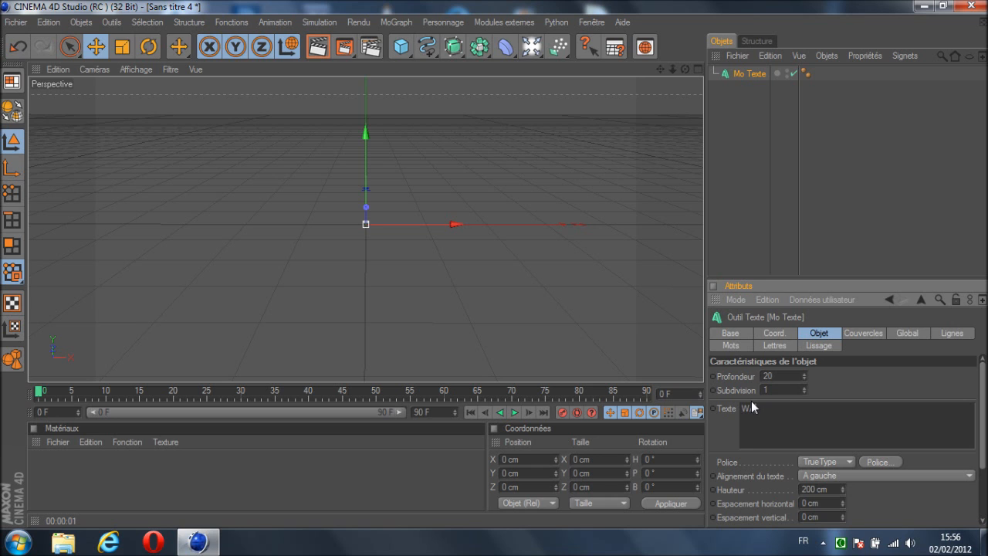
text(WAPOL)
key(Return)
click(518, 200)
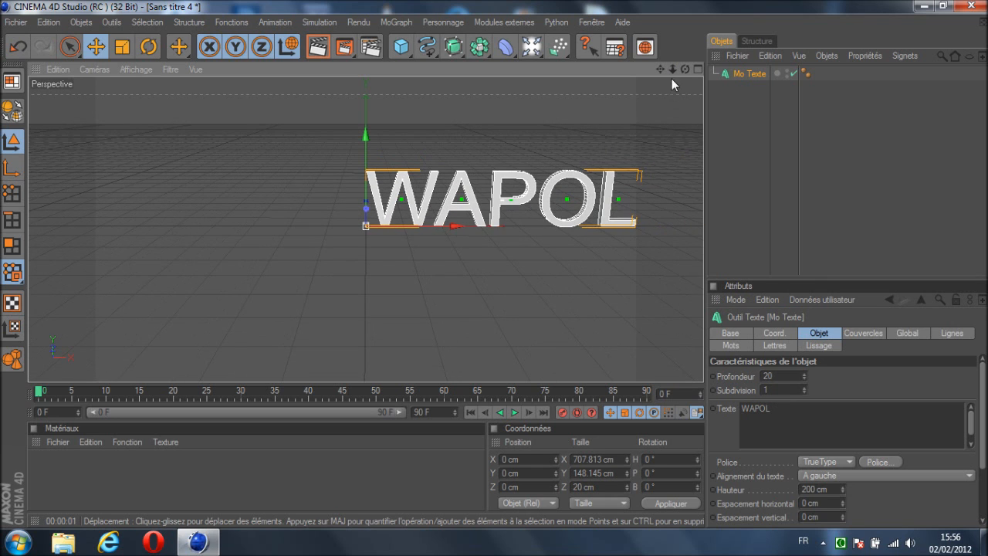
Step: Set the WAPOL text's depth to 70 and its font to BatmanForeverAlternate
drag(662, 71, 486, 264)
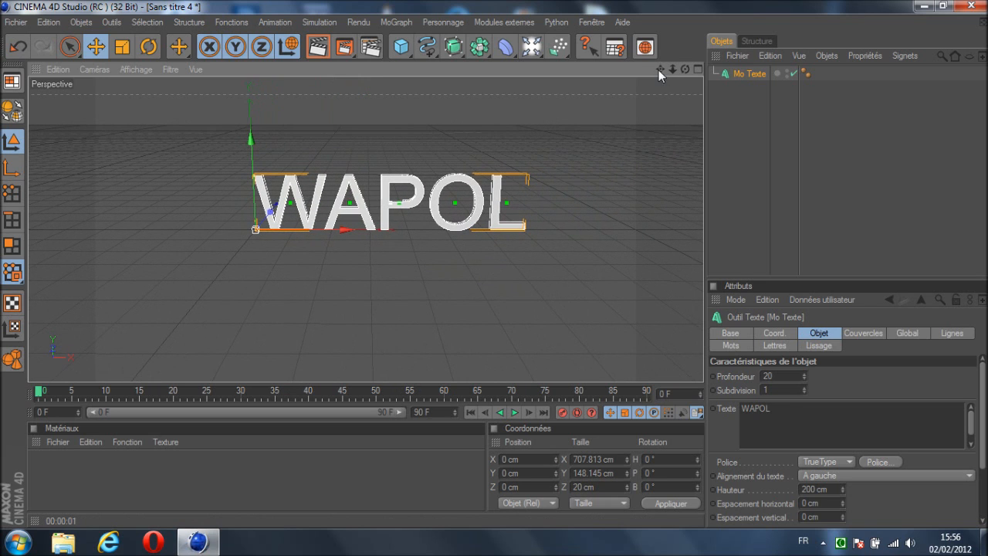
click(778, 377)
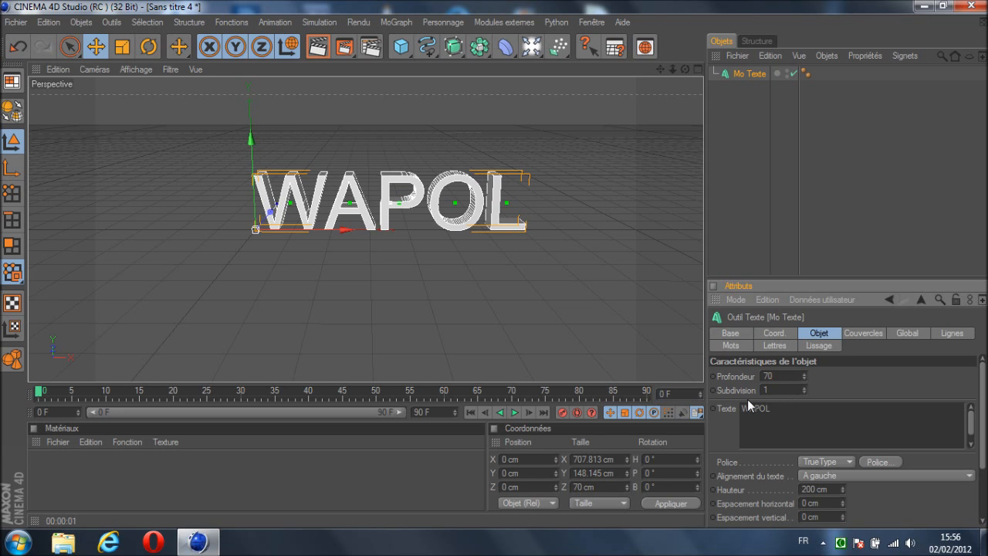
click(890, 462)
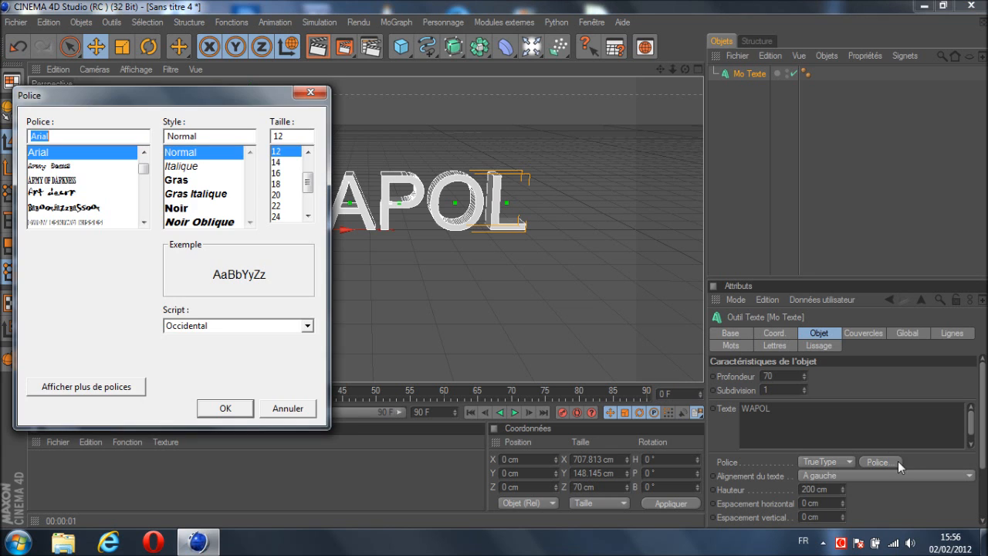
mouse_move(983, 543)
text(BATMAN)
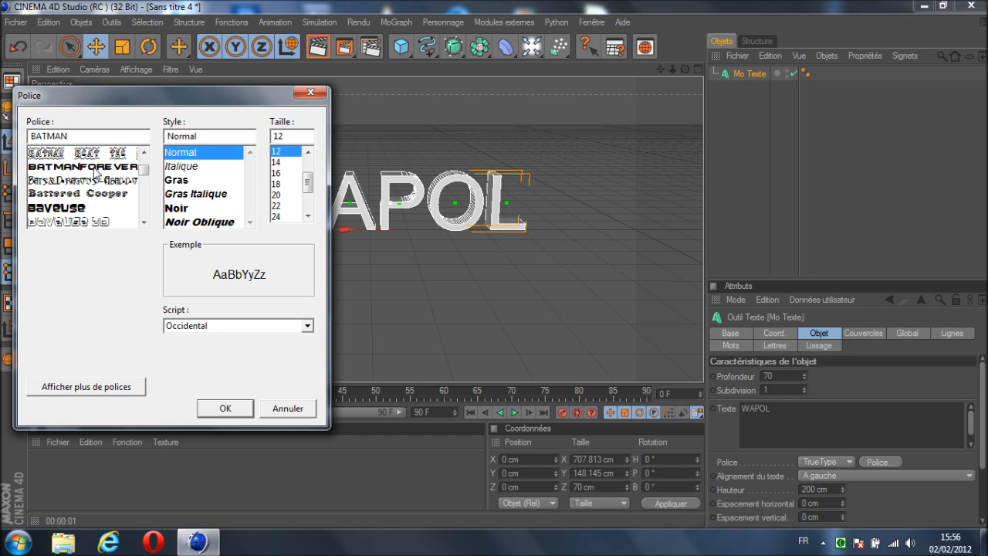
click(99, 168)
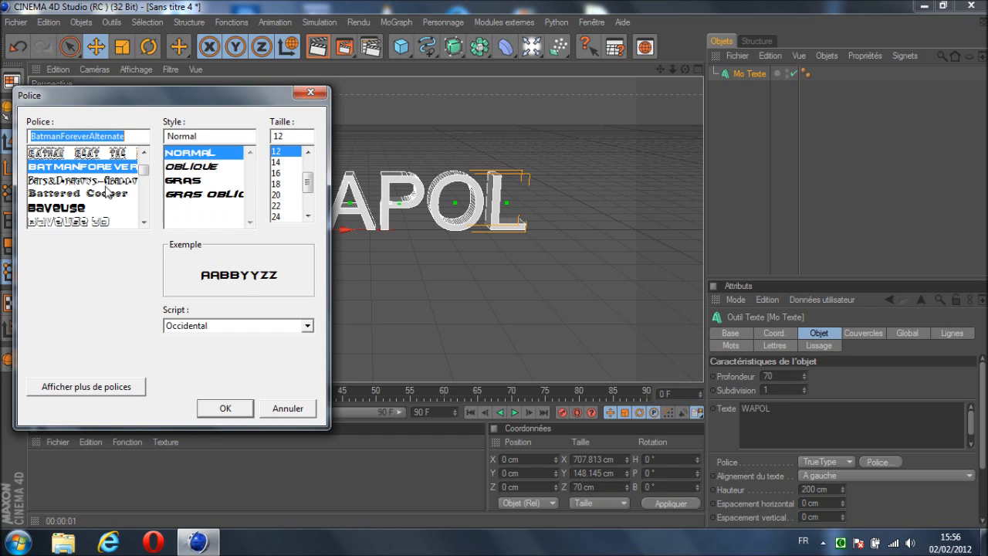
click(237, 414)
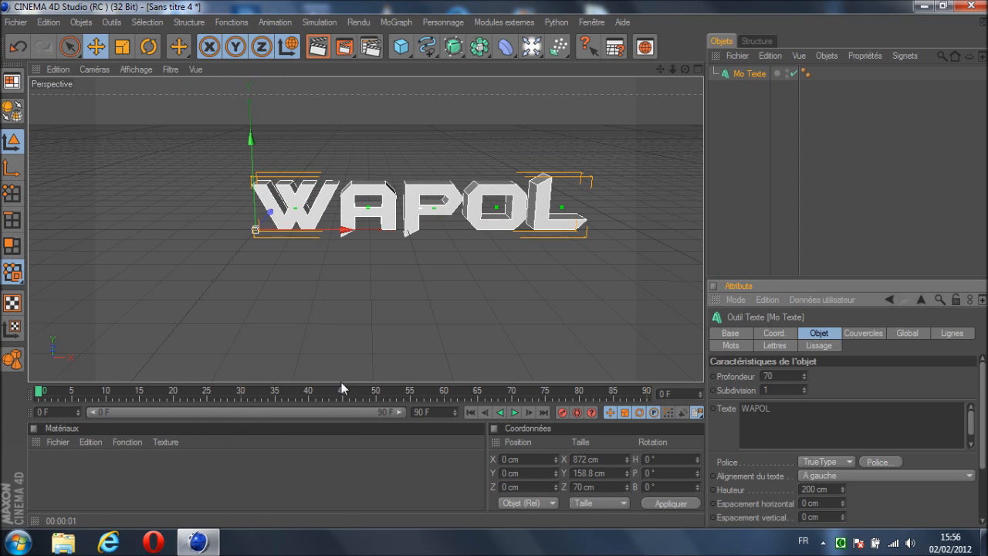
click(872, 332)
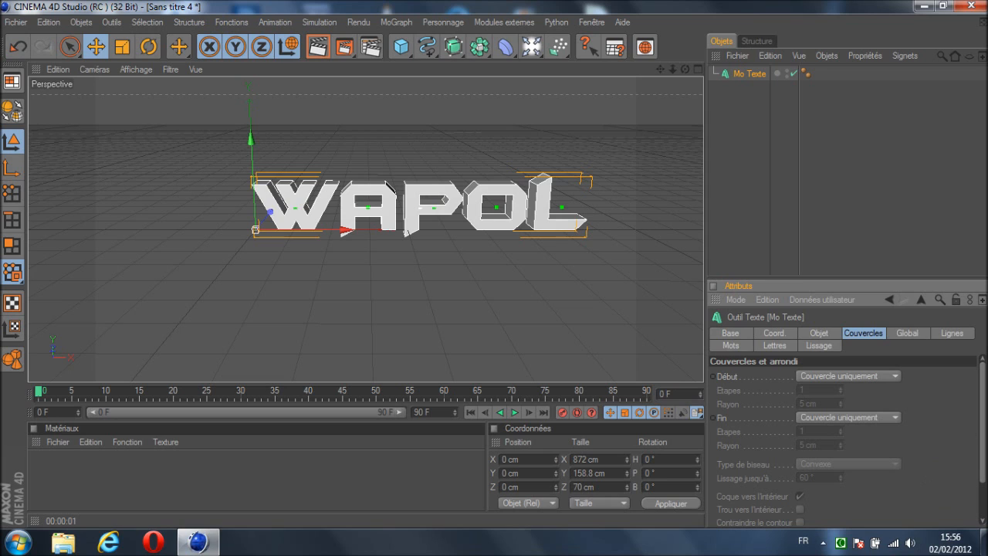
click(893, 377)
click(893, 377)
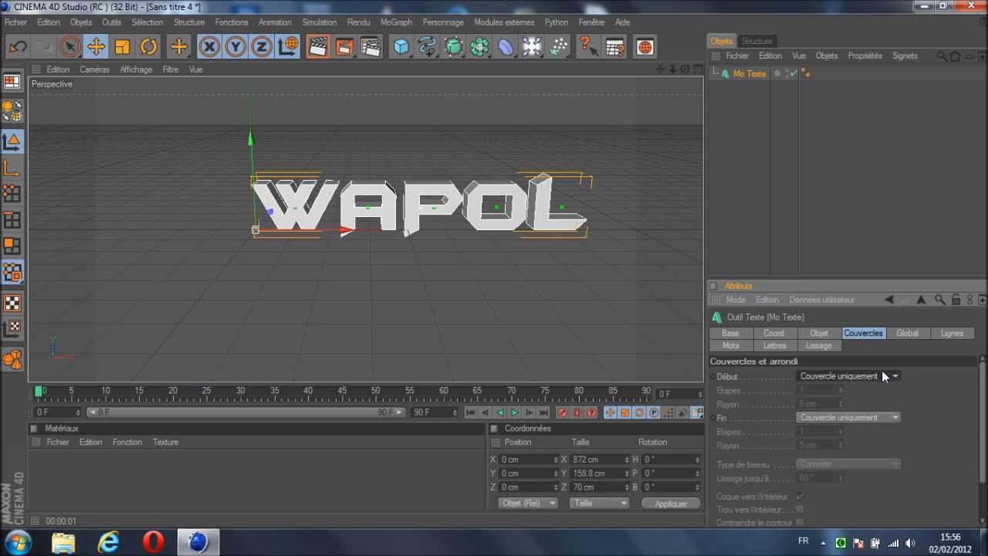
Step: Deselect the Mo Texte object and add an Extrusion NURBS object to the scene
click(718, 129)
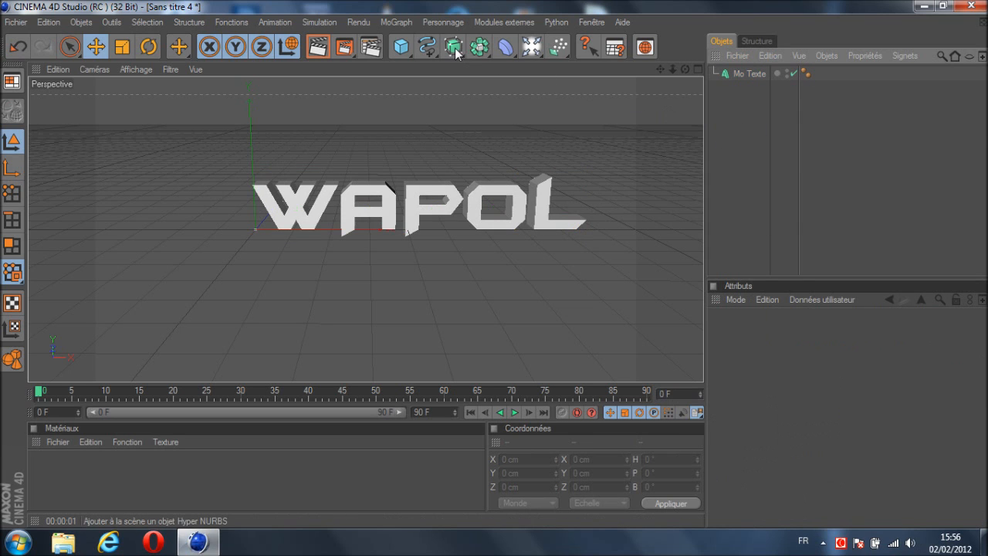
drag(454, 49, 635, 60)
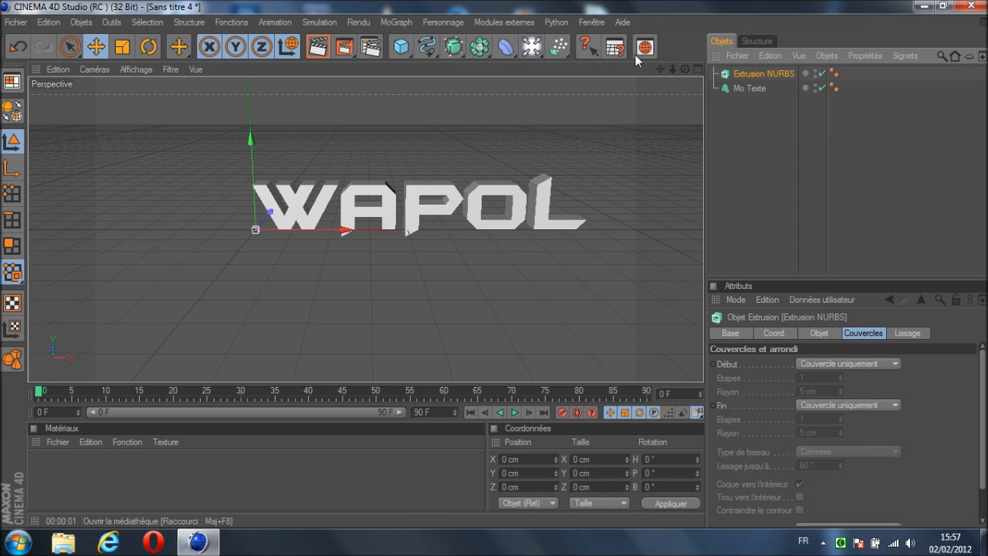
Step: Nest the Mo Texte object inside Extrusion NURBS, render a preview of the active view, and clear the selection
click(749, 88)
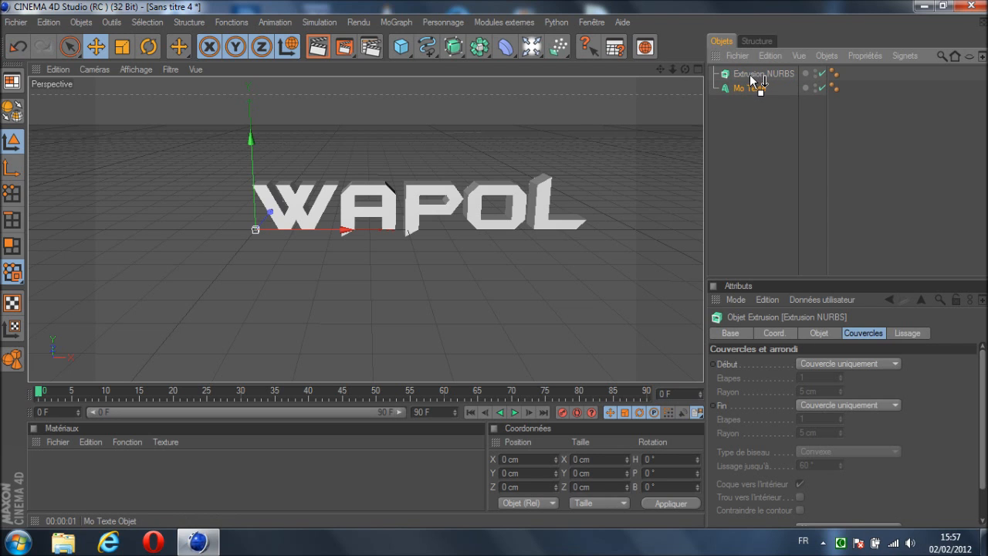
drag(750, 71, 750, 73)
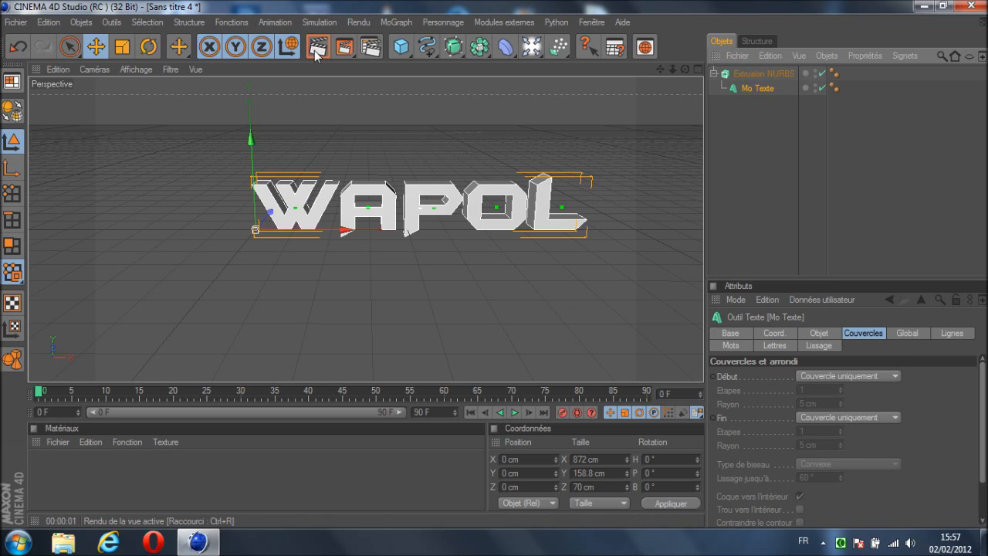
key(ctrl+r)
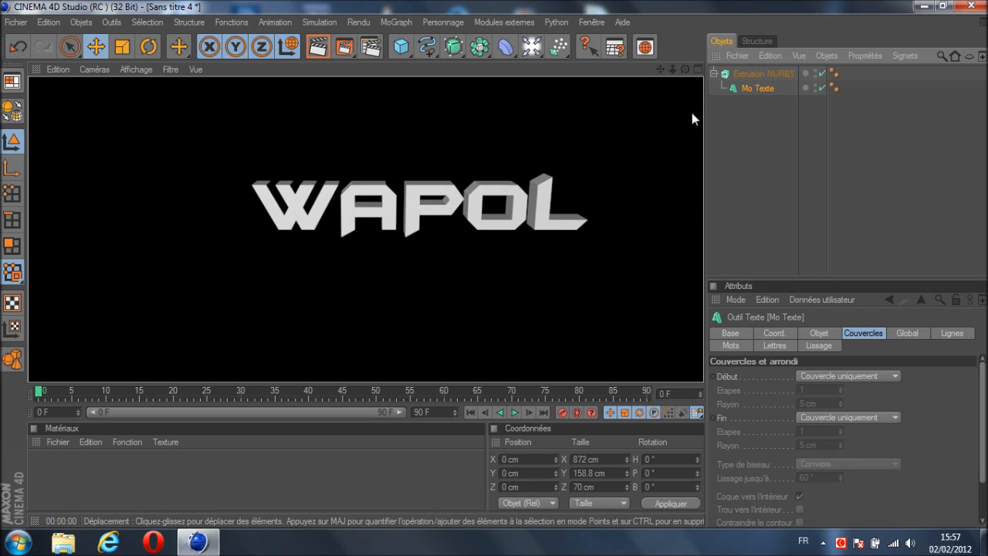
click(751, 164)
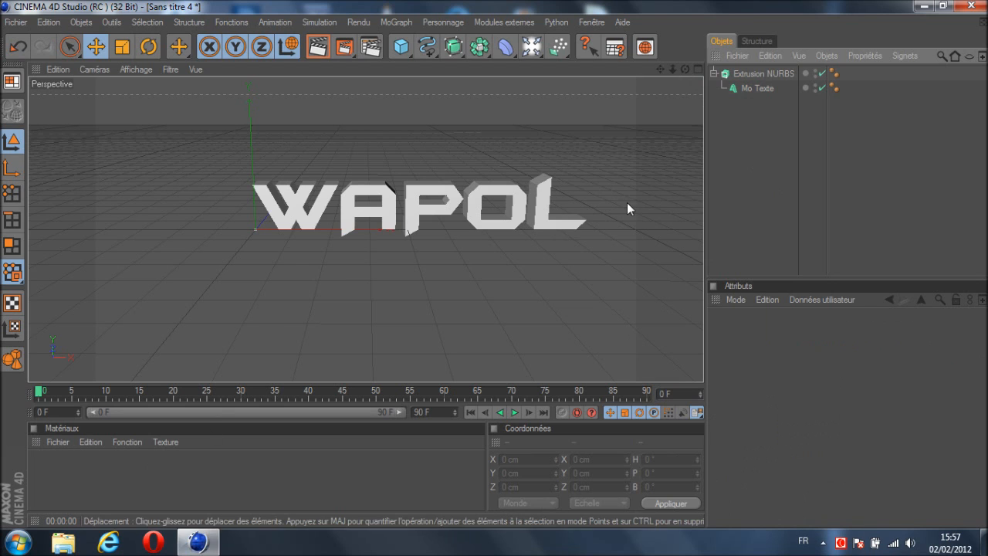
Step: Create a new material and disable its Spécularité channel
click(58, 442)
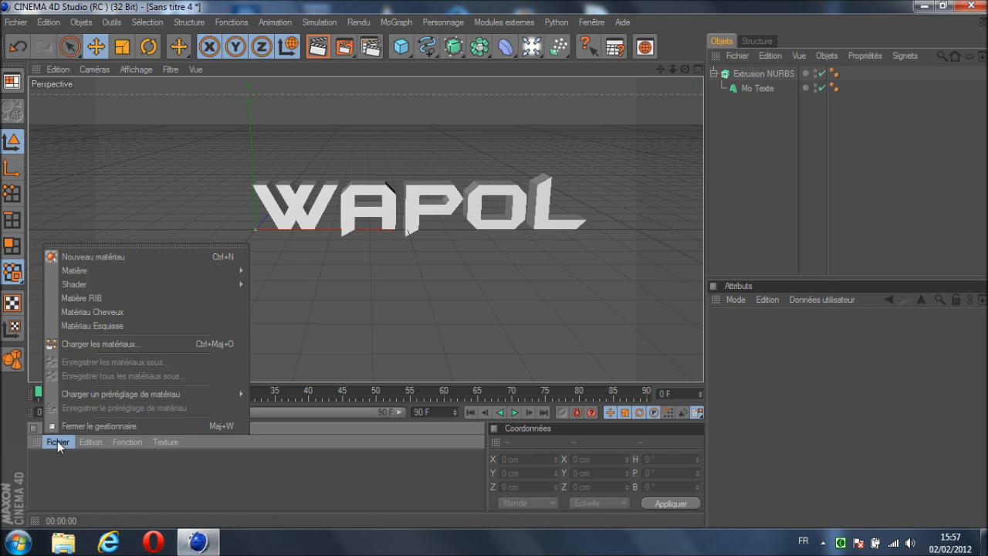
click(111, 256)
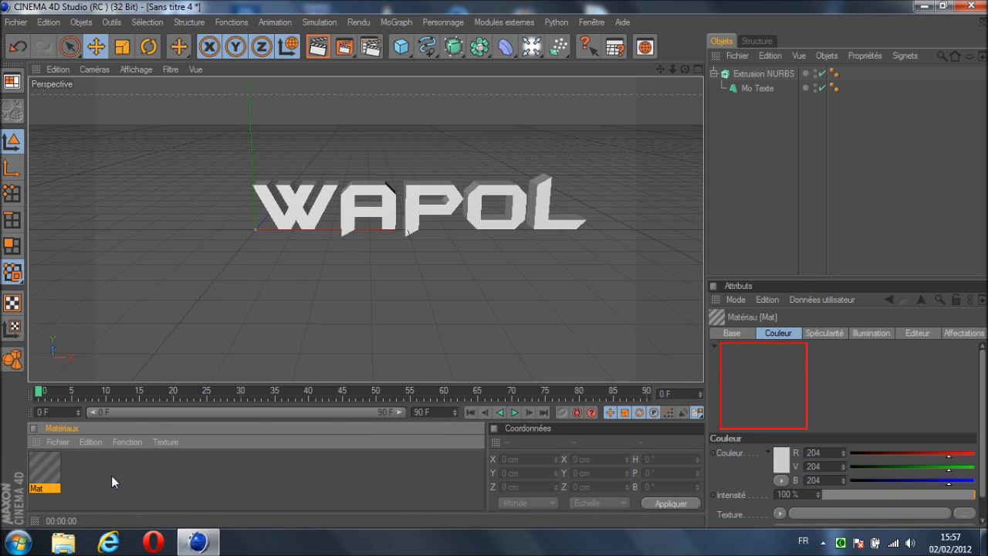
double_click(44, 466)
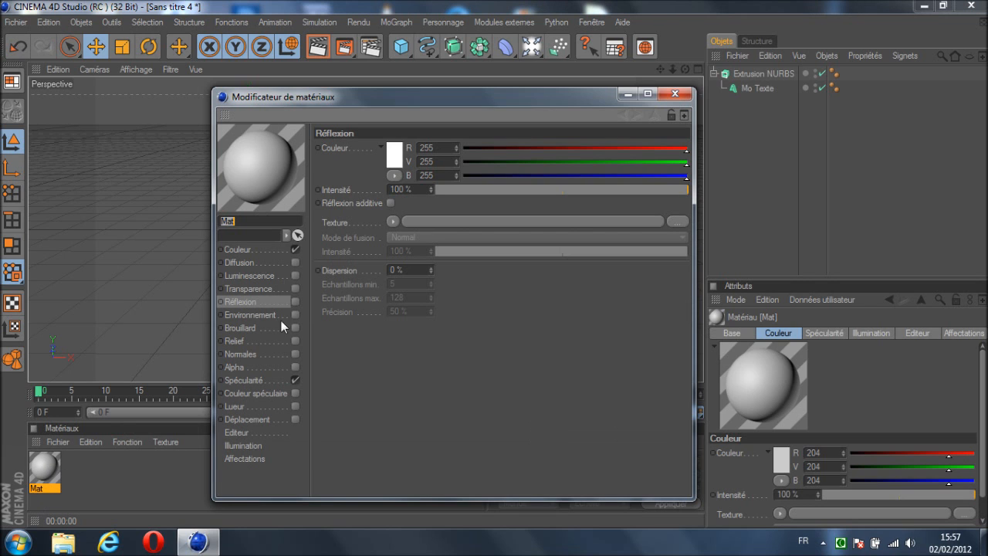
click(294, 379)
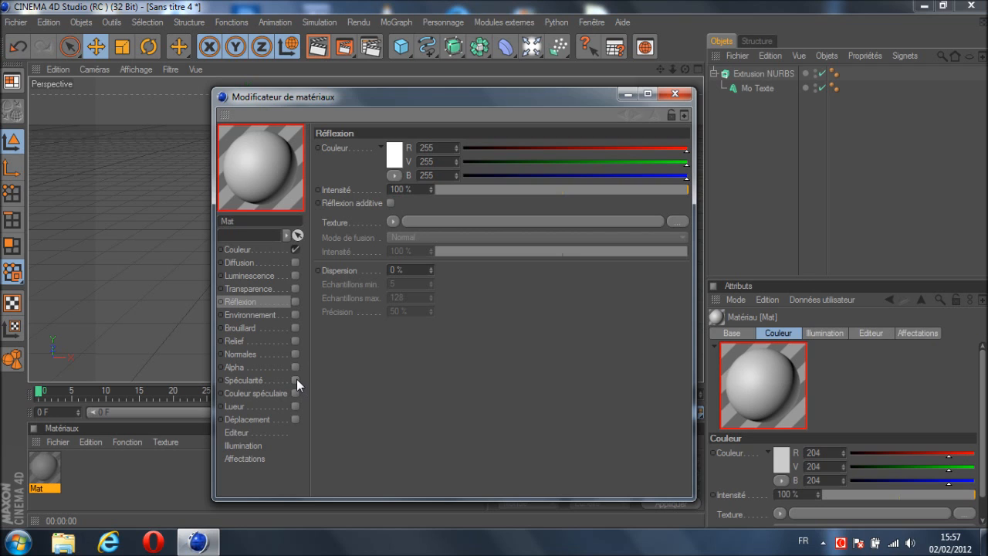
Step: Set the material's Couleur channel to blue with R 4, V 158, B 197
click(256, 248)
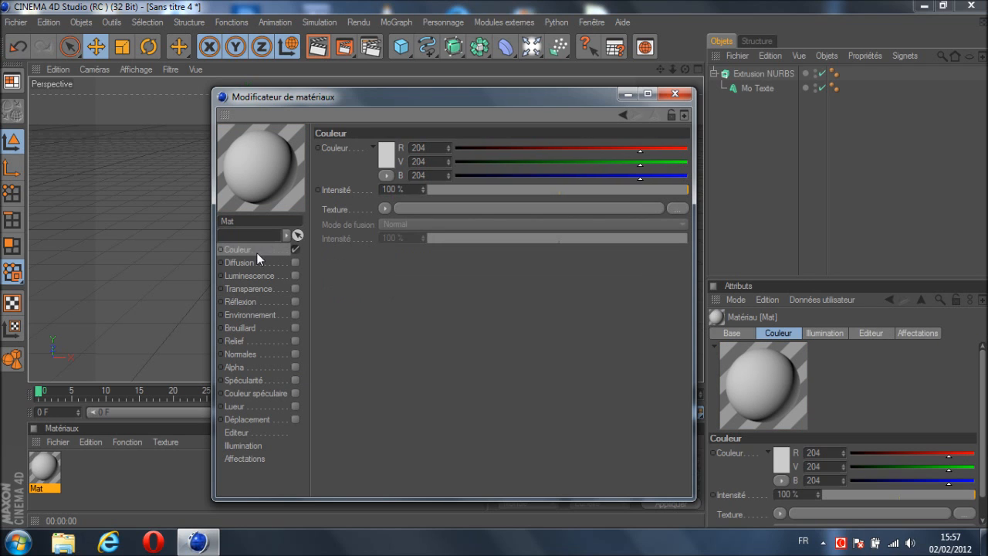
click(387, 158)
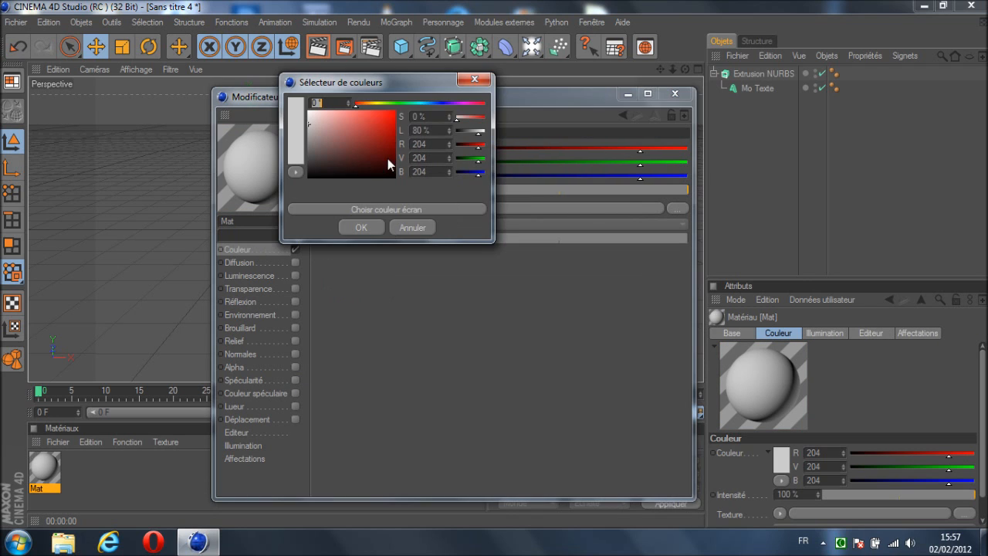
click(424, 103)
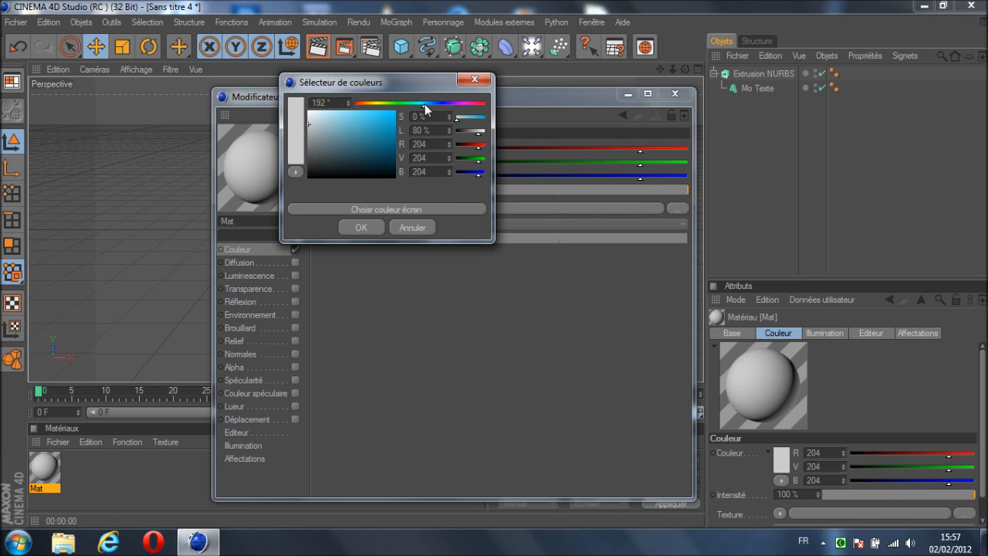
click(393, 126)
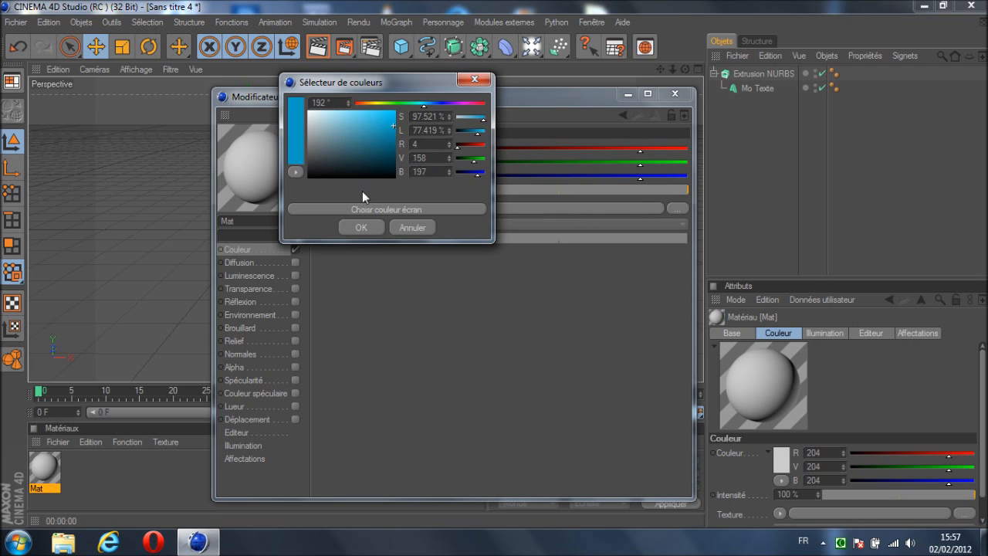
click(361, 228)
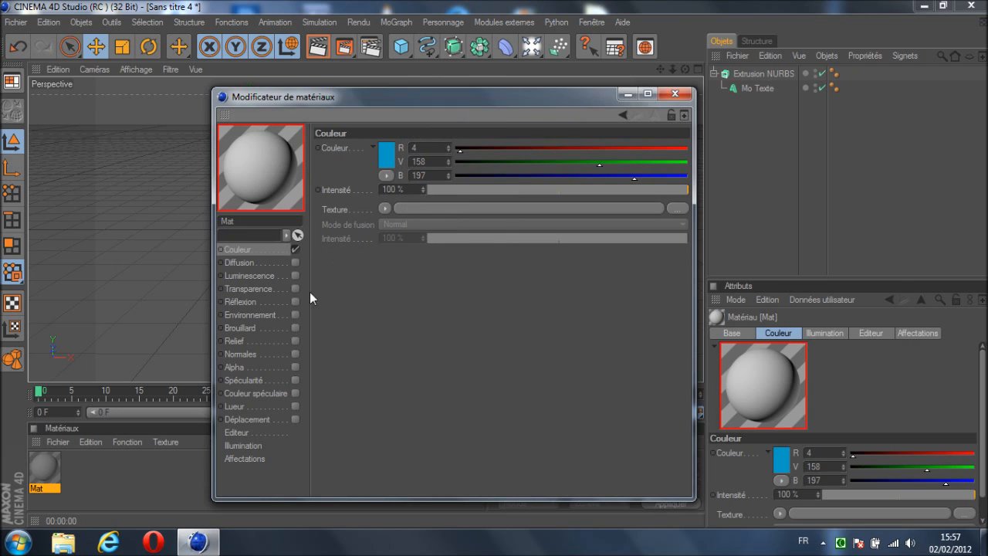
Step: Enable the material's Lueur channel with an internal intensity of 200 % and an external intensity of 600 %
click(296, 406)
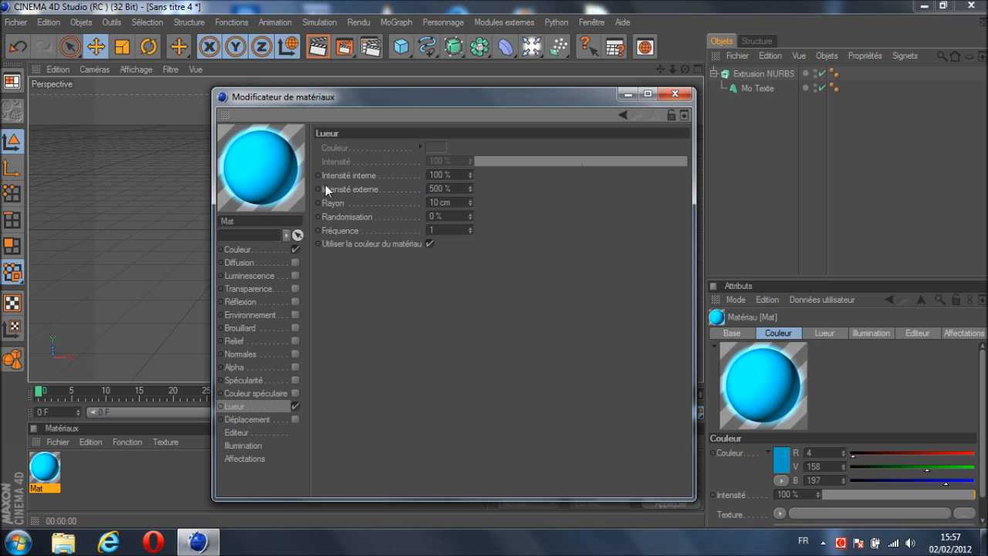
click(452, 175)
text(200)
key(Return)
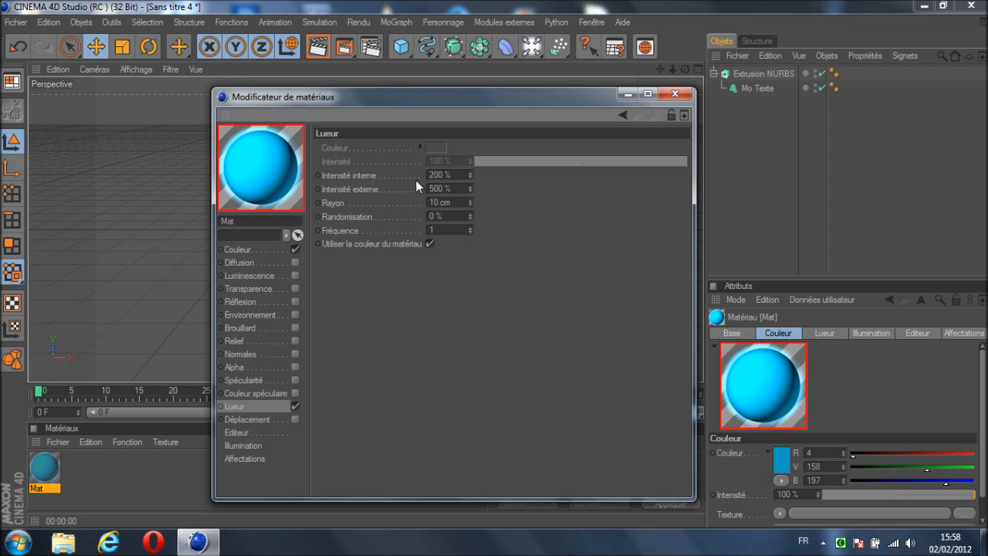
click(449, 188)
text(600)
key(Return)
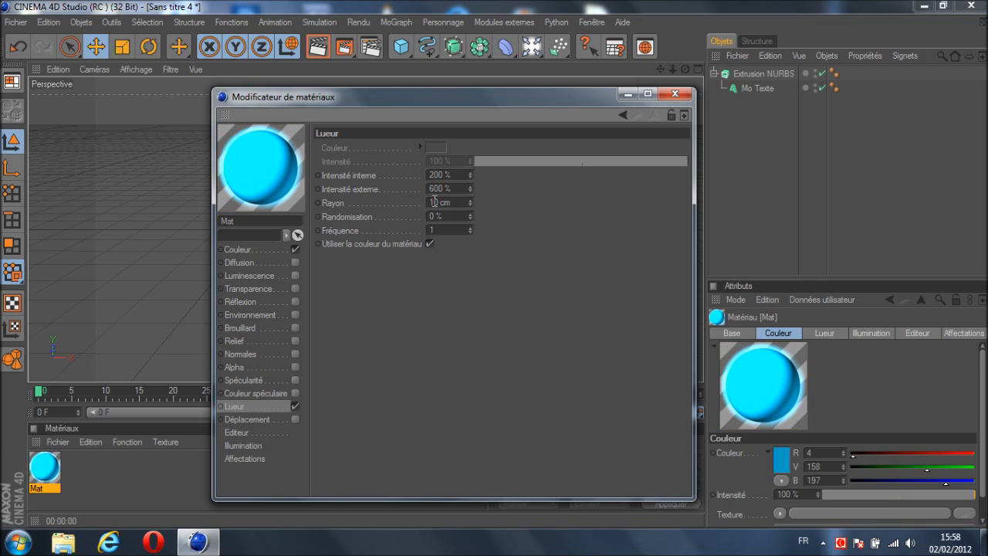
Step: Set the glow's Rayon to 90 cm and its Fréquence to 0
double_click(435, 202)
text(90)
key(Return)
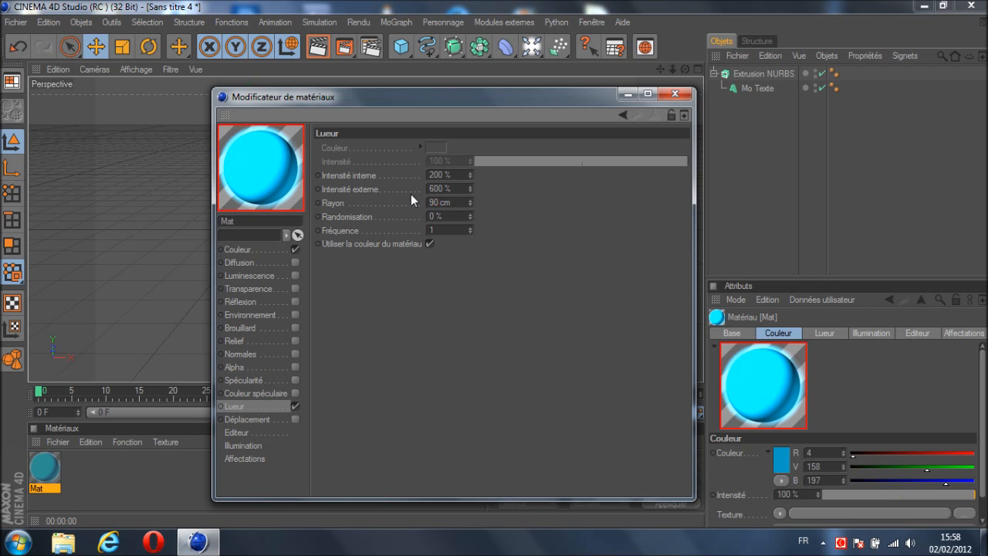
double_click(445, 230)
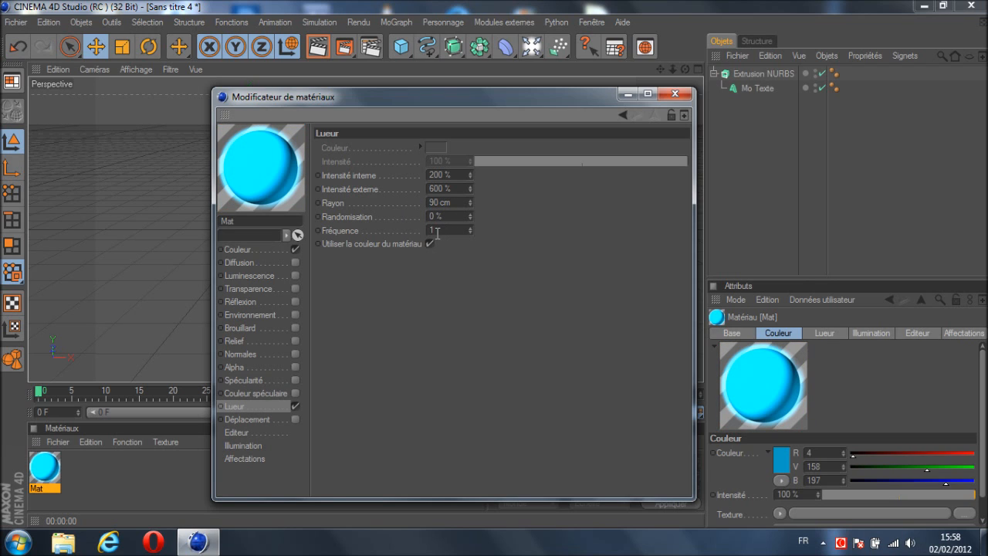
text(0)
key(Return)
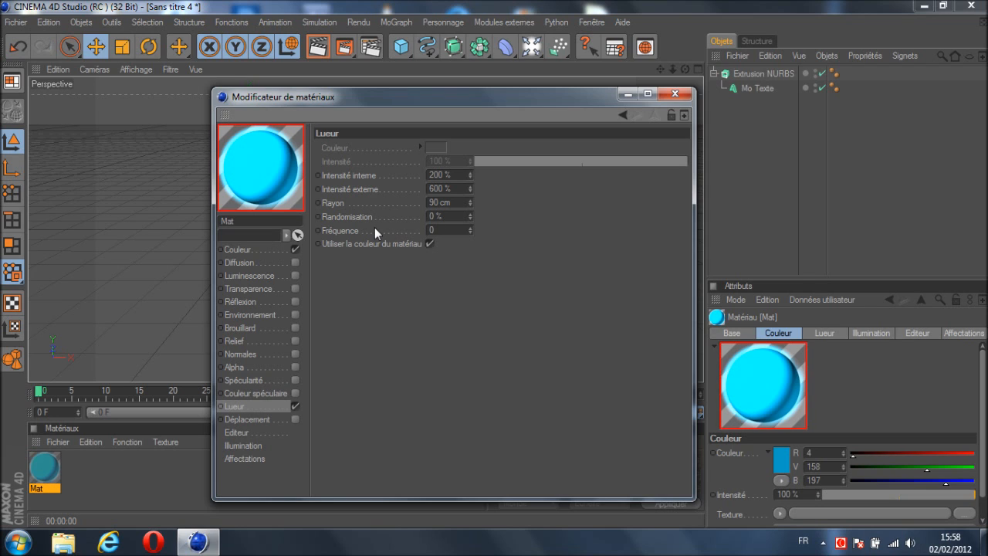
Step: Close the material editor, apply the blue glow material to the Mo Texte object, and render a preview of the view
click(674, 95)
drag(47, 468, 764, 90)
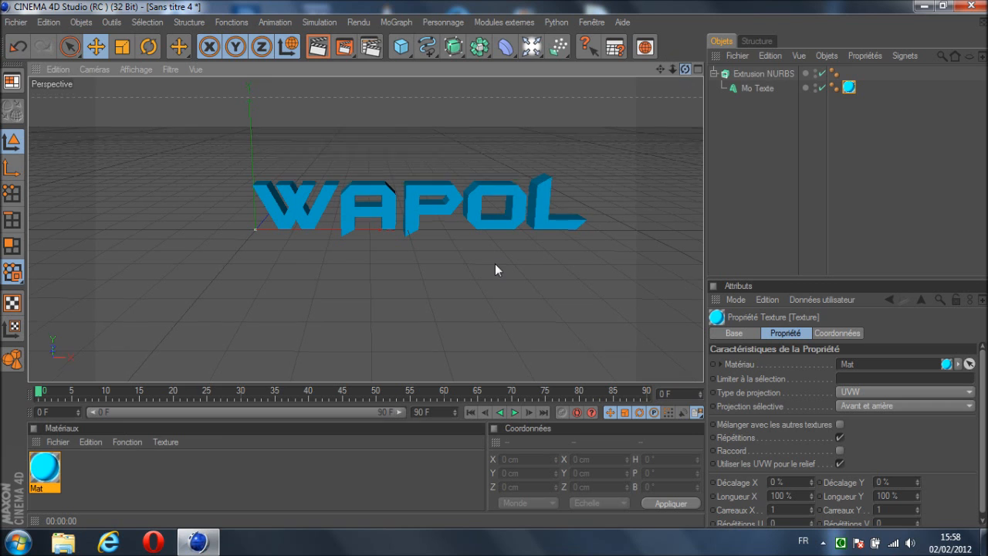
click(318, 48)
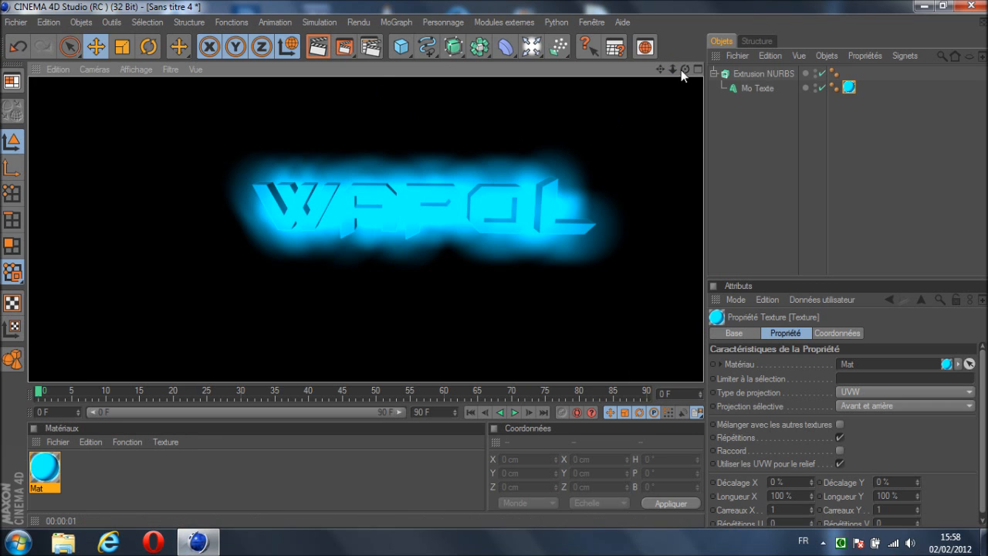
click(494, 265)
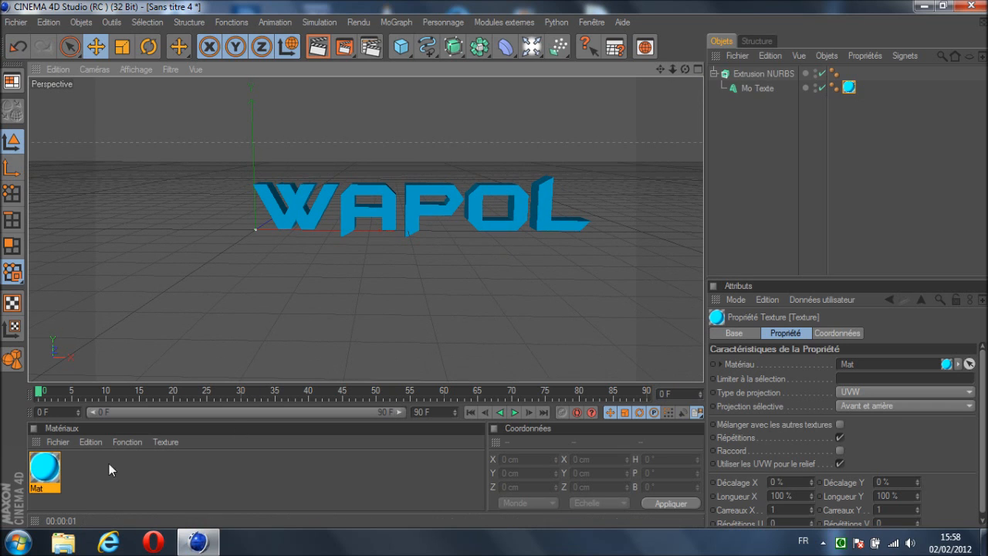
Step: Set the material's external glow intensity to 500 % and render a preview of the view
click(49, 473)
double_click(49, 473)
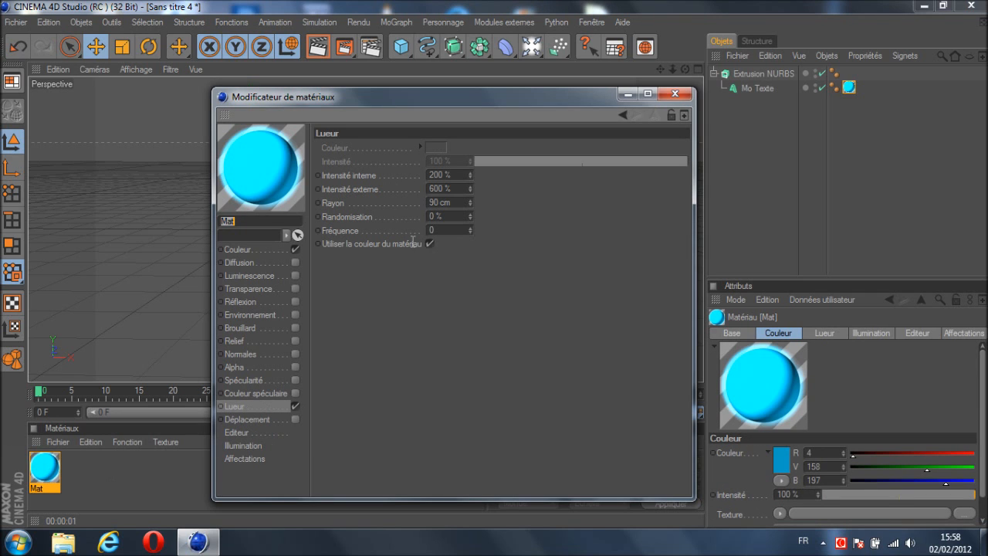
click(429, 188)
text(500)
key(Return)
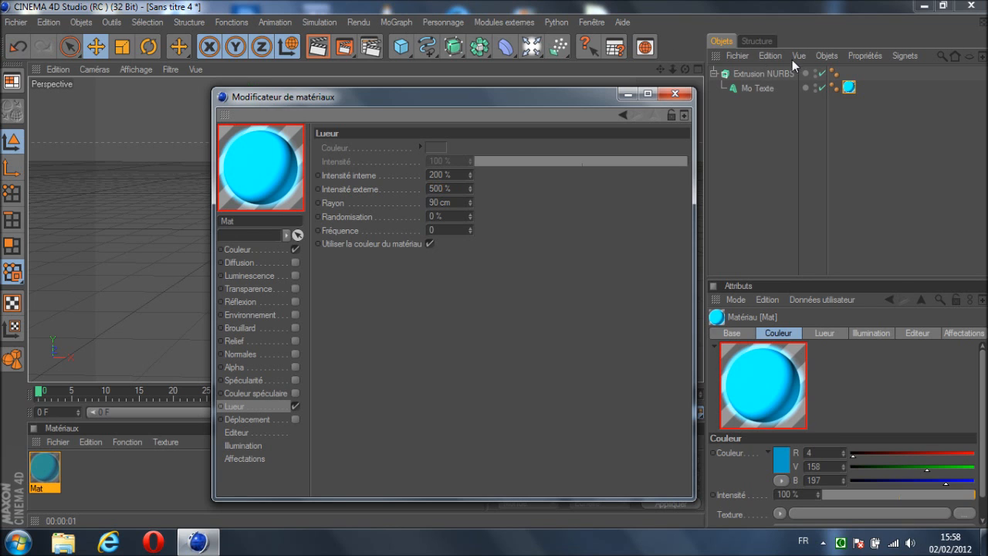
click(675, 93)
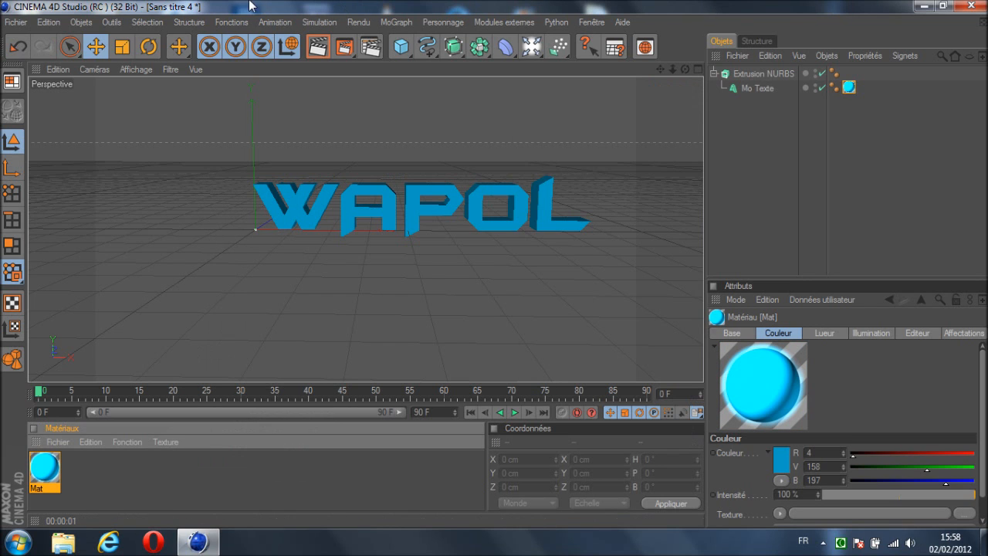
click(318, 46)
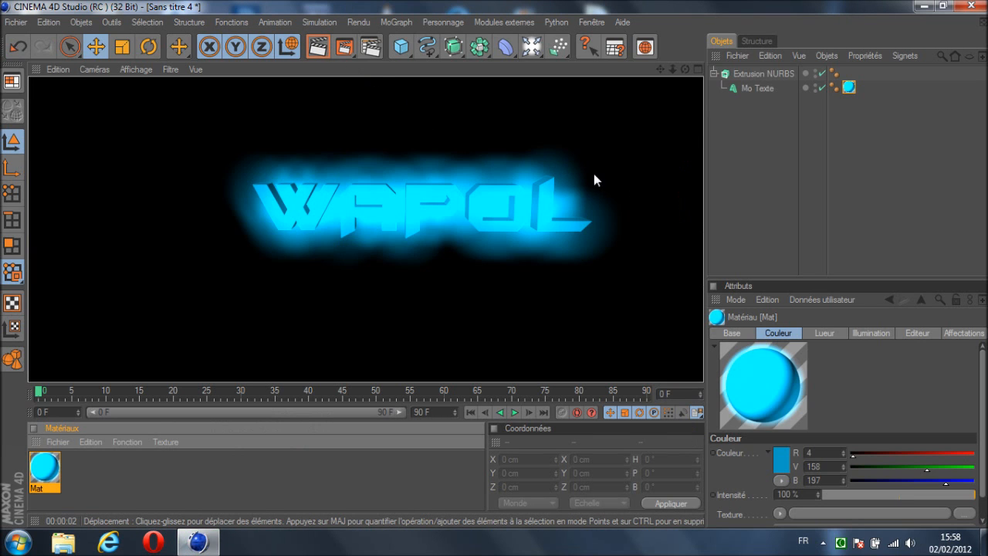
click(782, 194)
Step: Collapse the Extrusion NURBS hierarchy in the object list
mouse_move(685, 69)
mouse_down()
mouse_move(496, 264)
mouse_move(682, 68)
mouse_up()
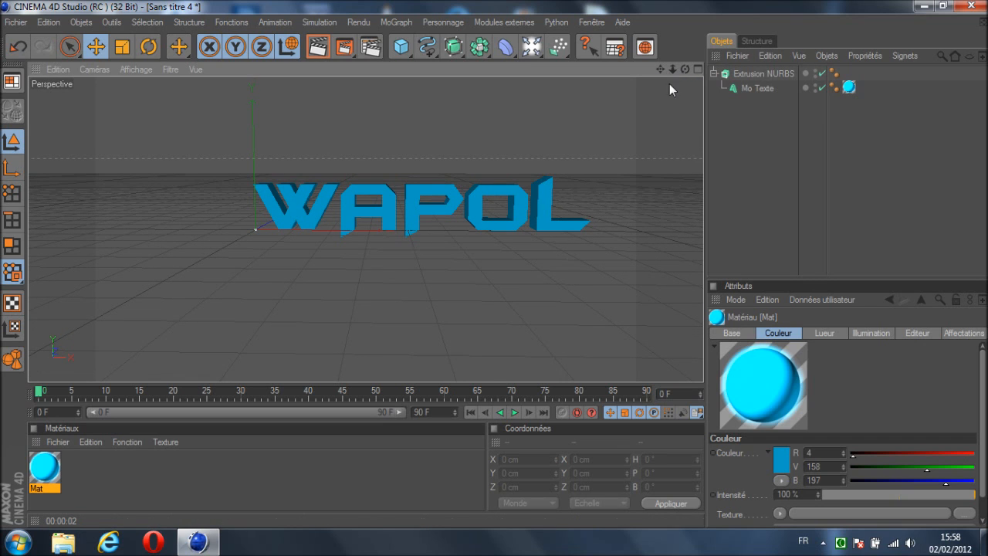
scroll(671, 140, up, 1)
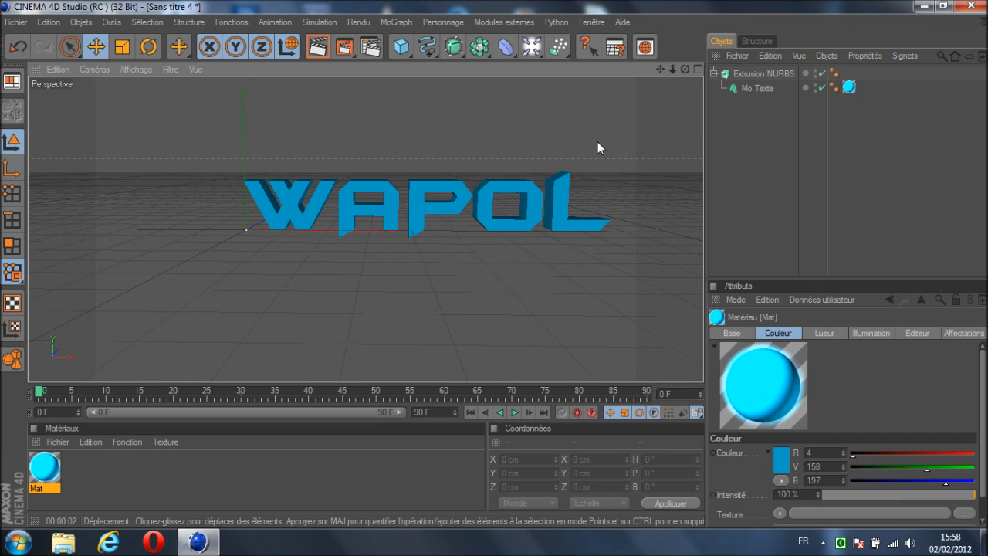
click(714, 73)
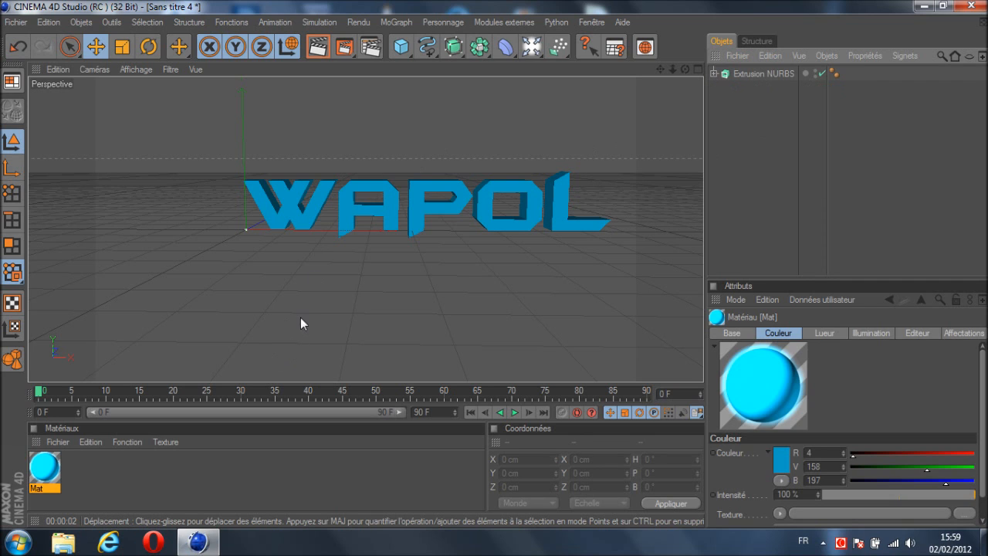
Step: Add a Lumière object and move it in front of the text, to about Y -43 cm and Z -263 cm
click(531, 53)
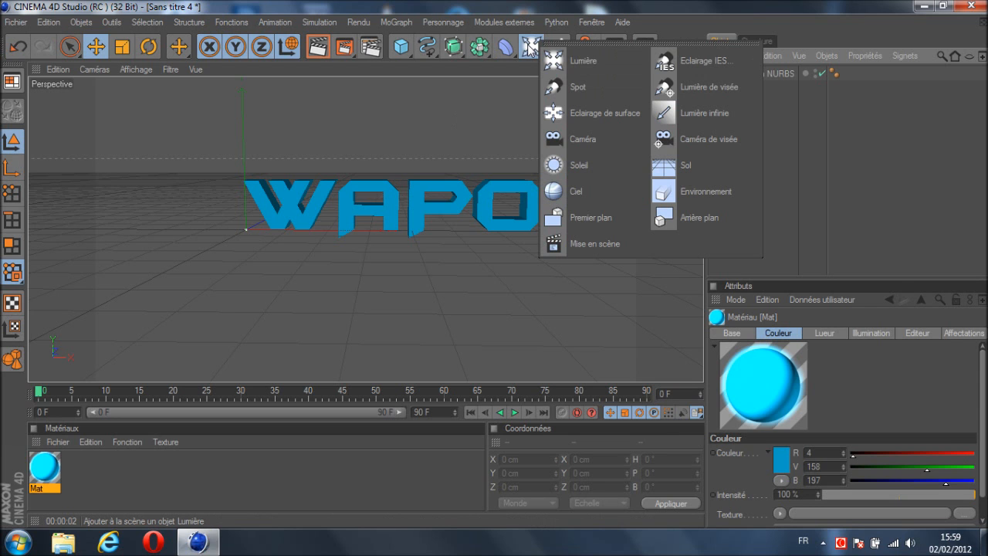
click(584, 66)
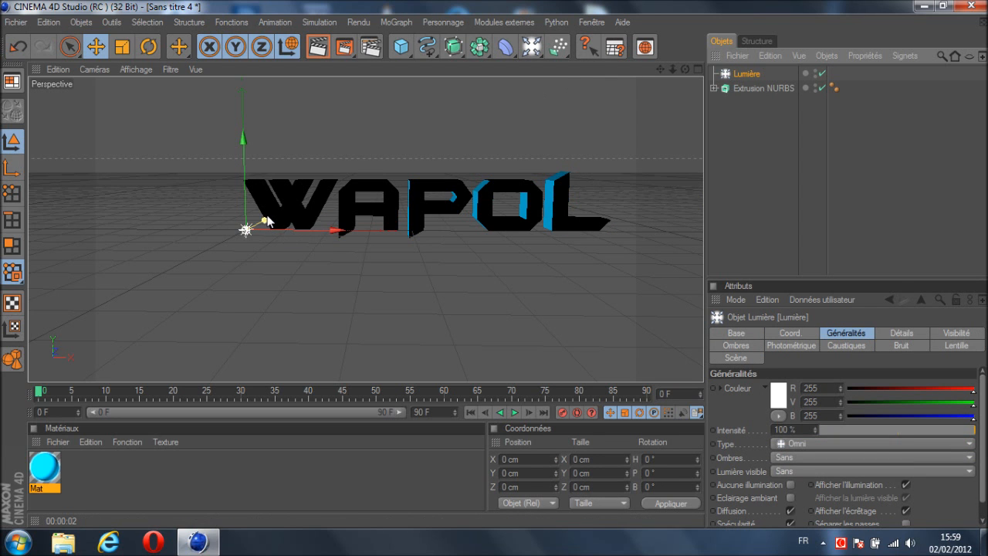
drag(470, 353, 495, 263)
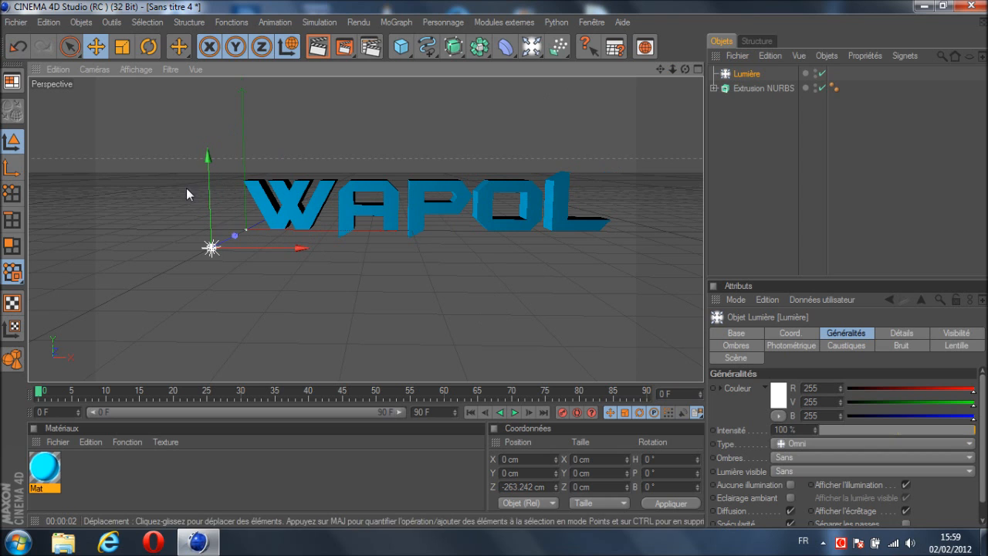
drag(208, 187, 208, 101)
drag(207, 162, 211, 270)
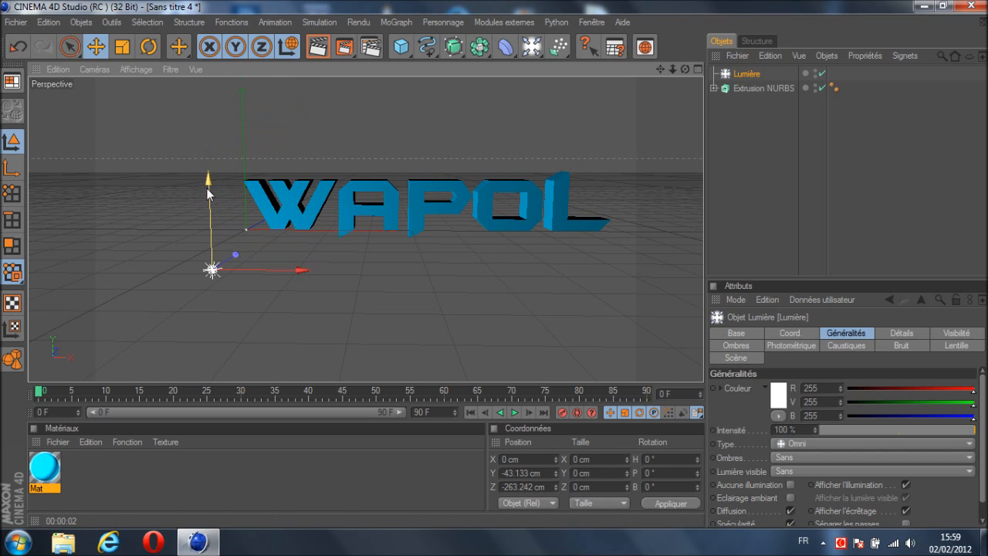
Step: Add an Arrière plan object to the scene
click(714, 146)
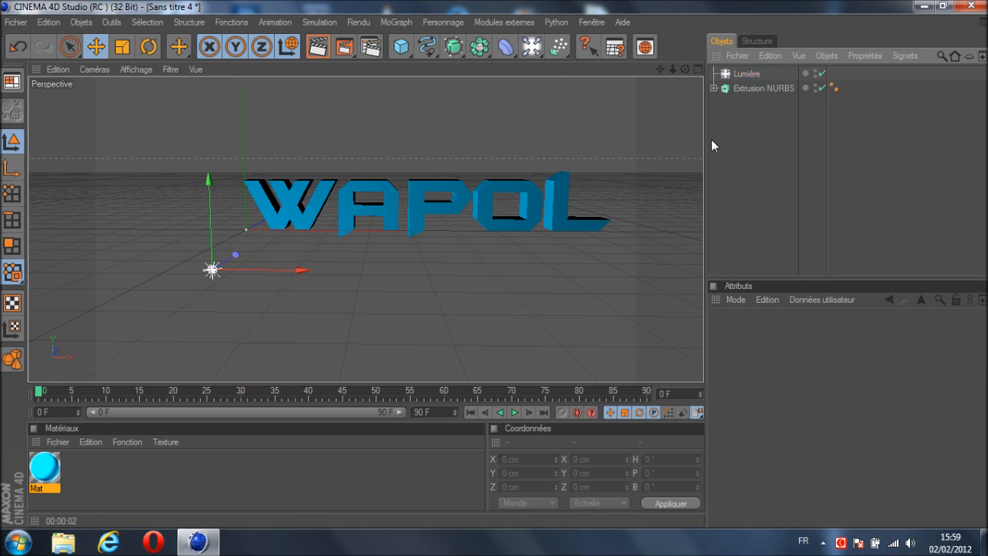
click(531, 49)
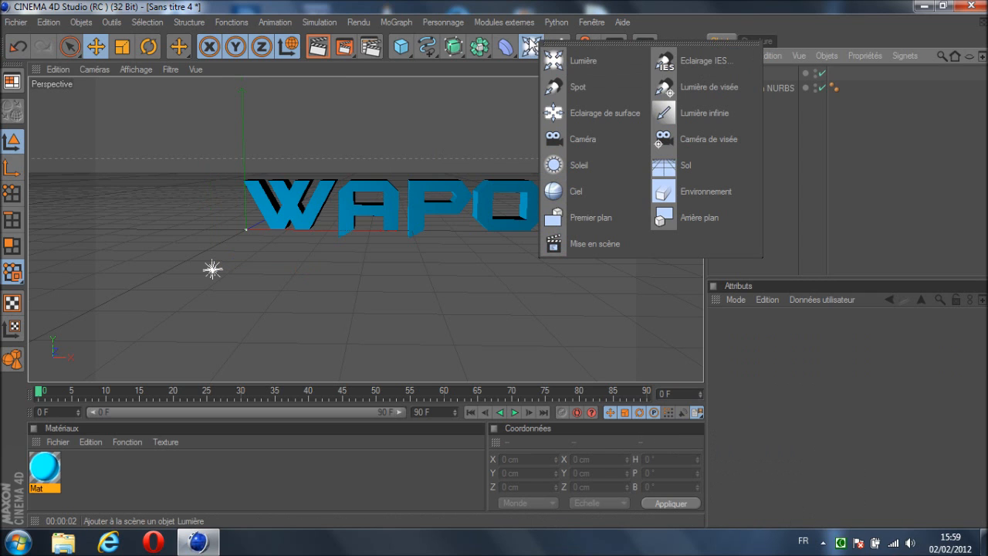
click(689, 223)
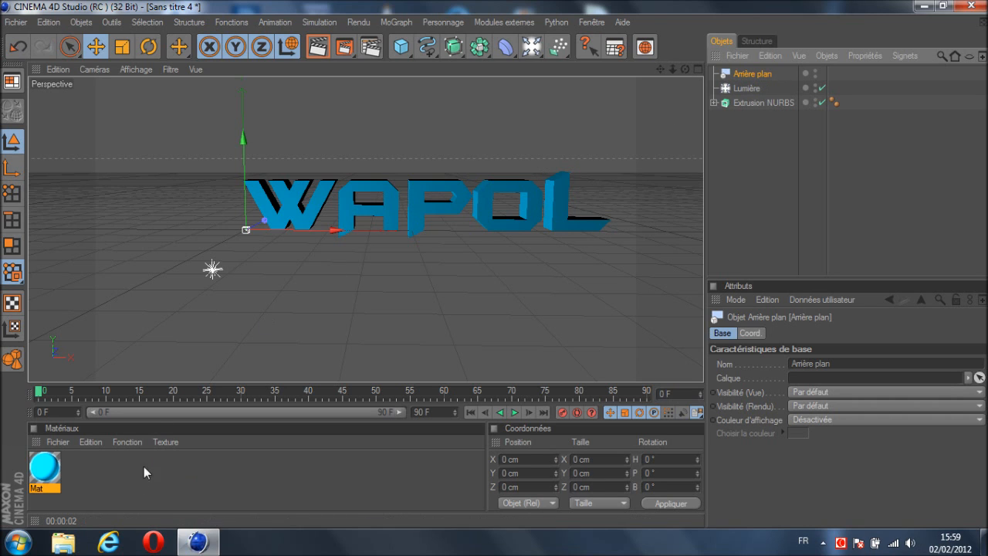
Step: Create a new material, turn off its Spécularité channel and show its Couleur settings
double_click(102, 466)
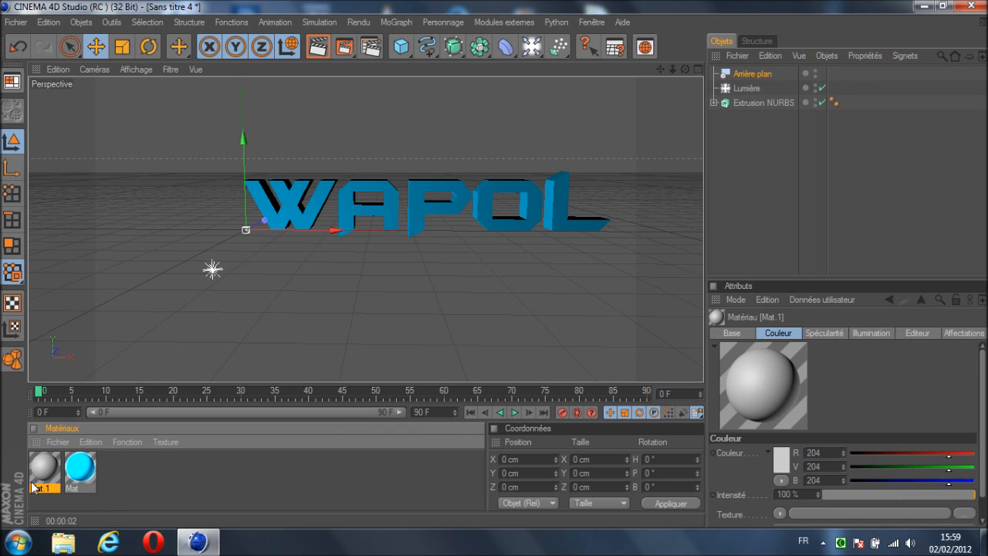
double_click(46, 468)
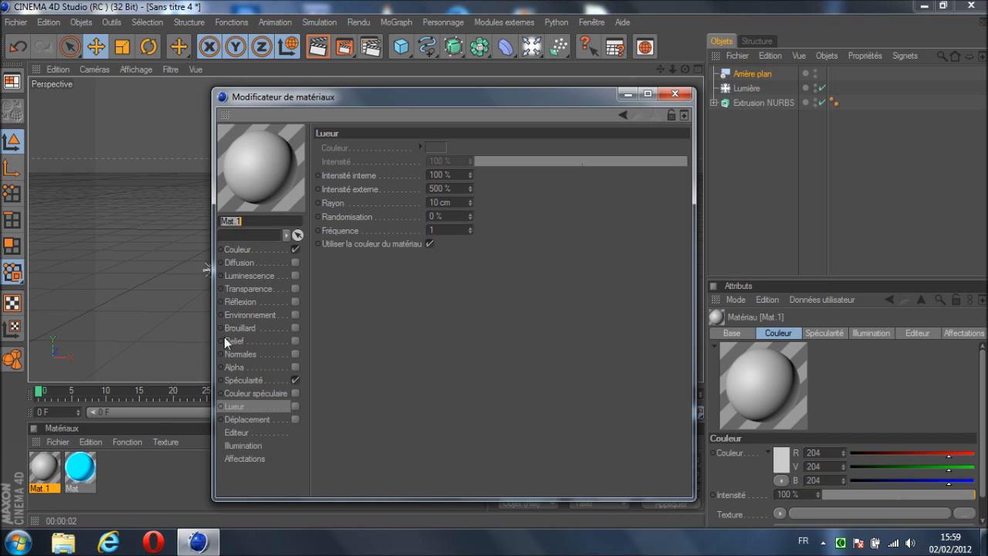
click(296, 382)
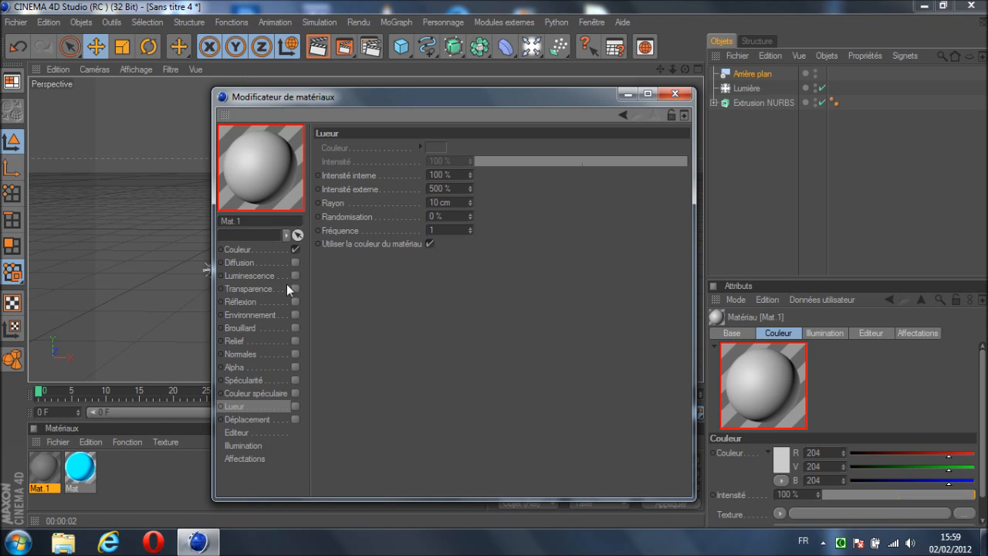
click(247, 250)
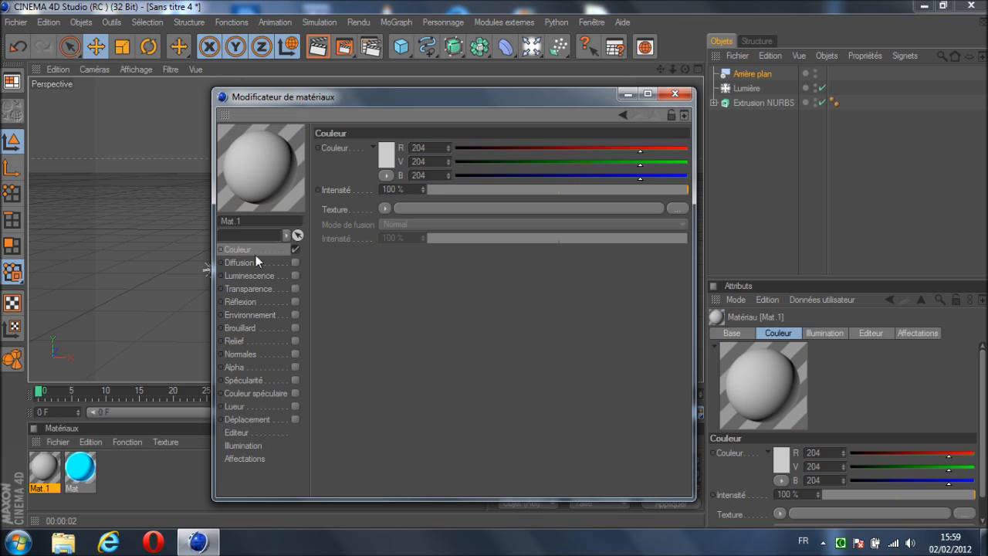
click(388, 208)
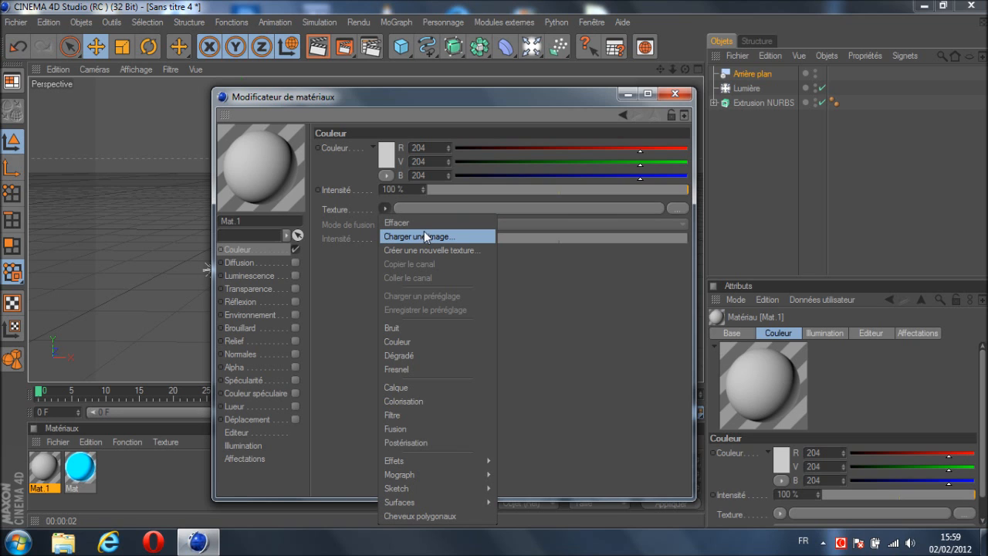
click(408, 232)
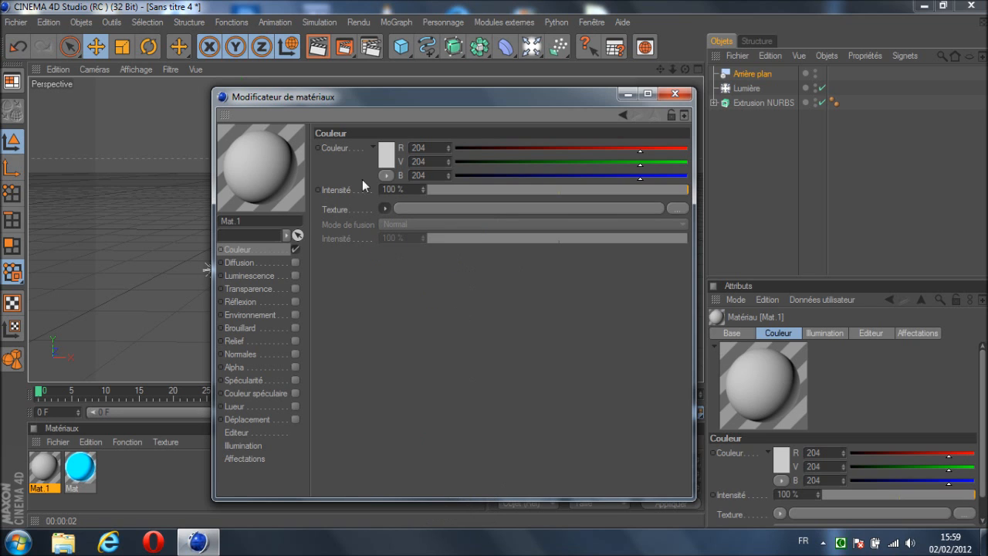
click(386, 155)
click(470, 78)
Step: Load 8.jpg as the new material's colour texture and apply the material to the Arrière plan object
click(384, 208)
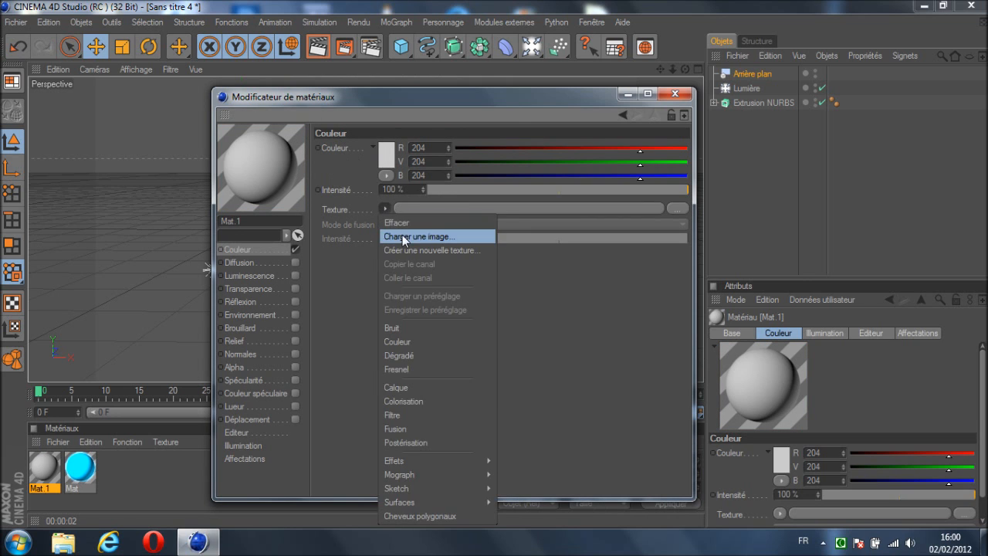
click(402, 235)
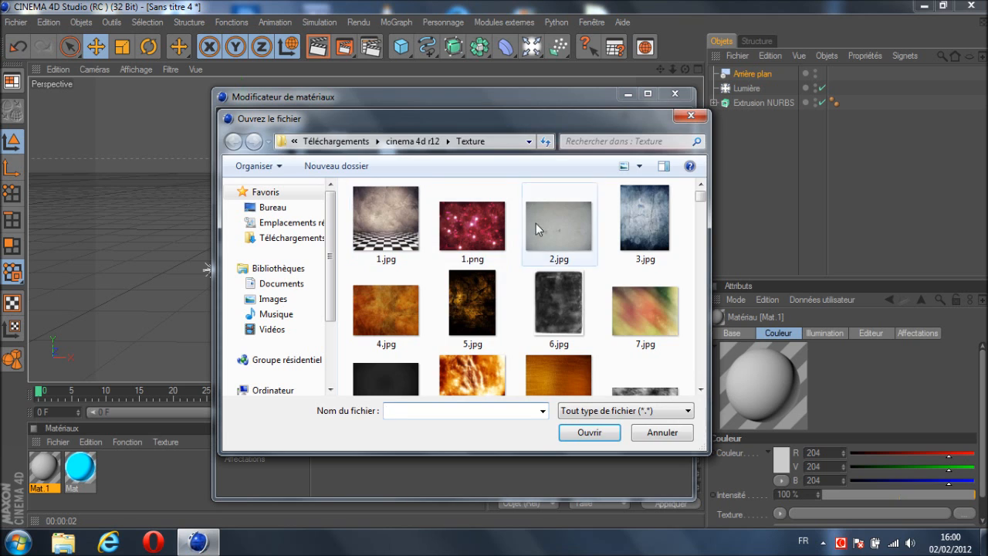
click(397, 385)
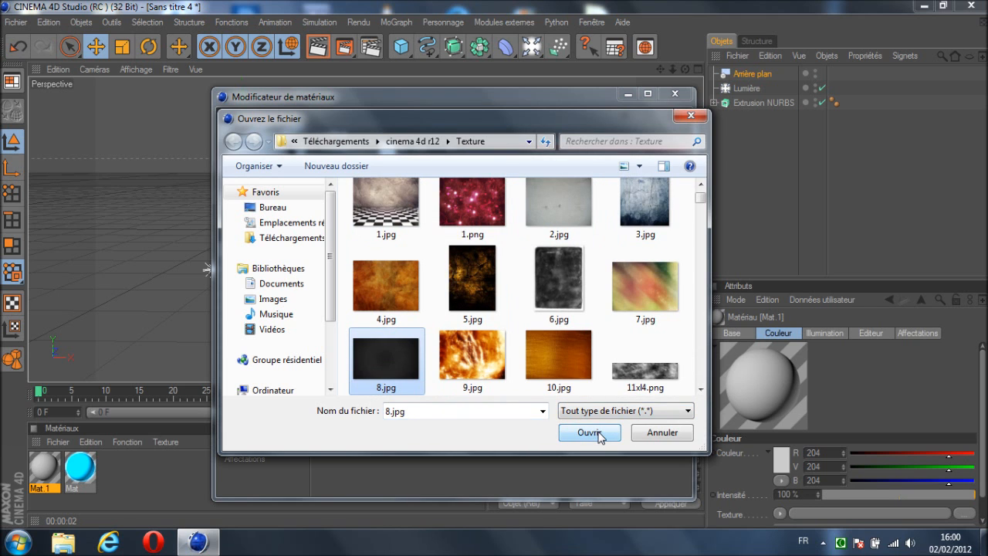
click(589, 432)
click(633, 319)
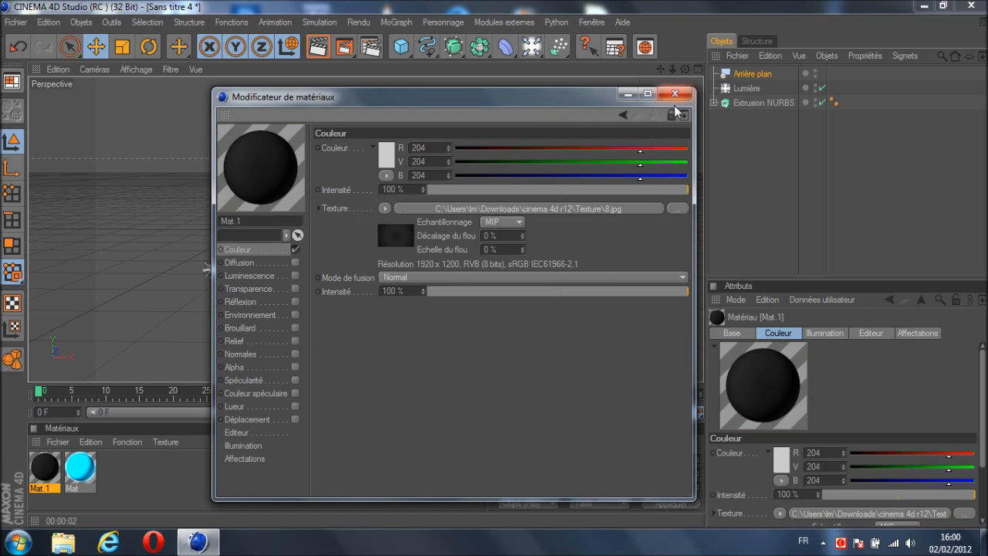
click(674, 95)
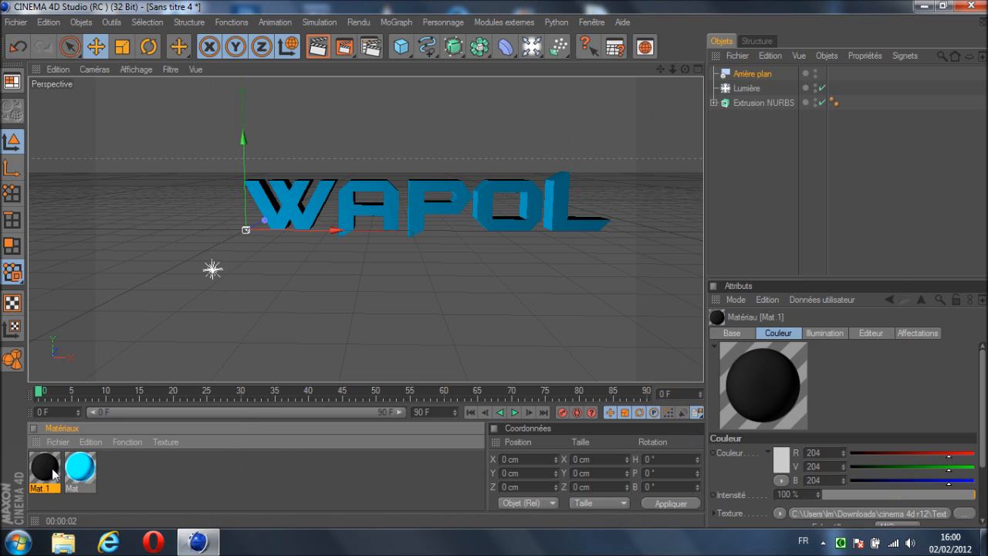
drag(51, 479, 752, 75)
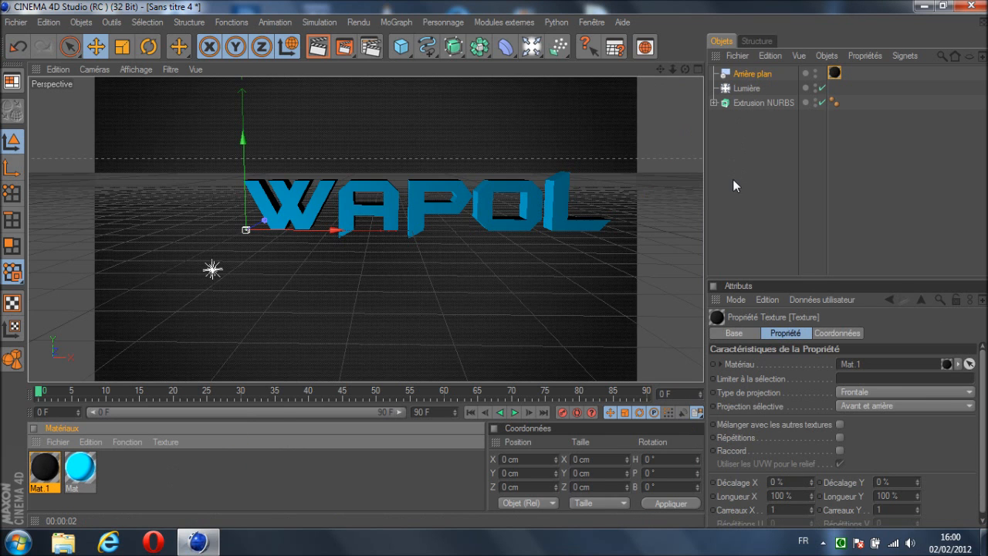
Step: Add a second Lumière object and move it behind the text's upper end, to about X 1714, Y 232 and Z 2597 cm
drag(661, 69, 484, 264)
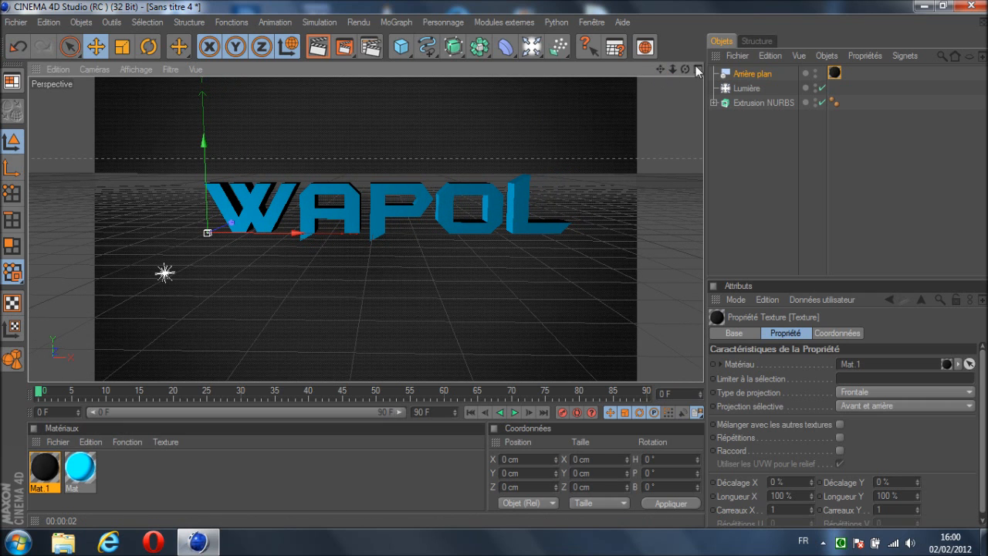
drag(684, 71, 494, 263)
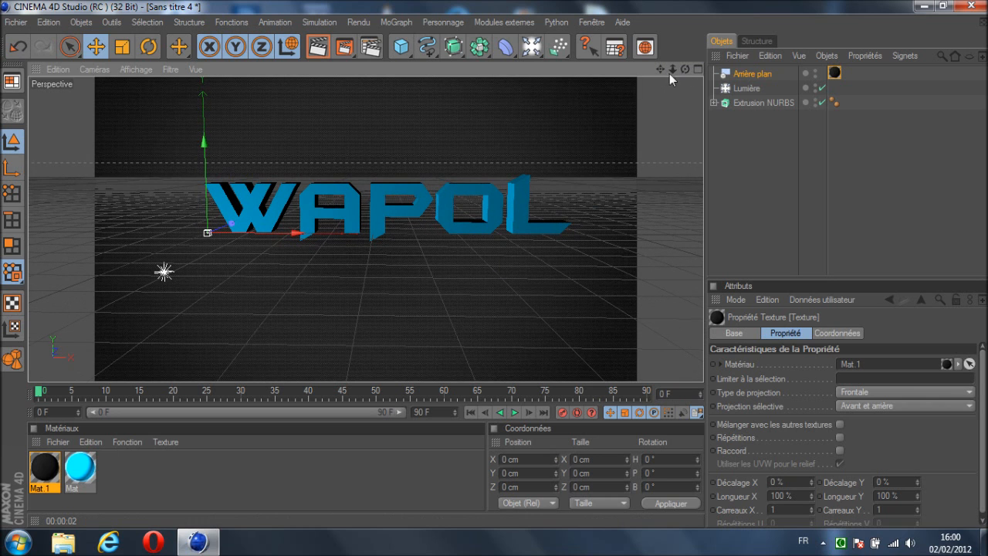
click(528, 48)
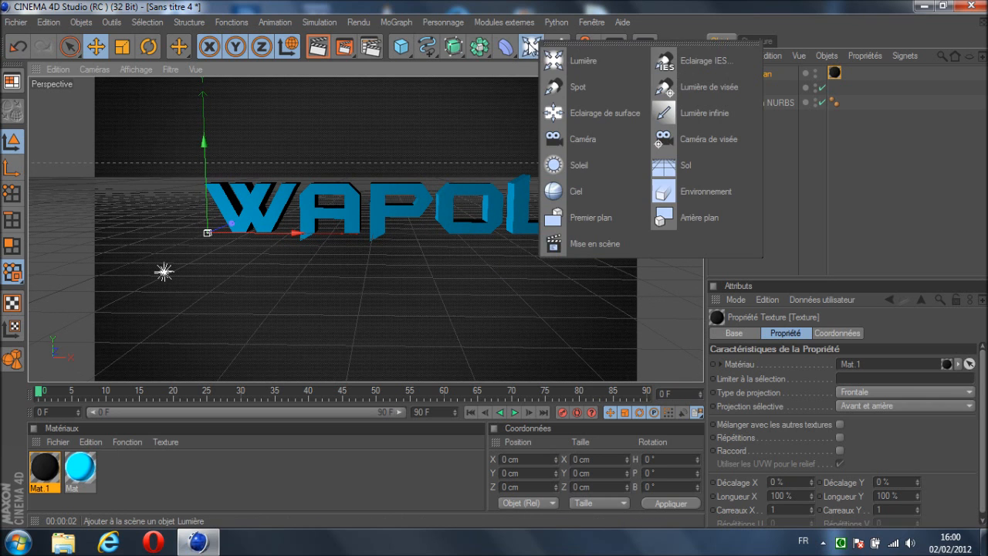
click(575, 62)
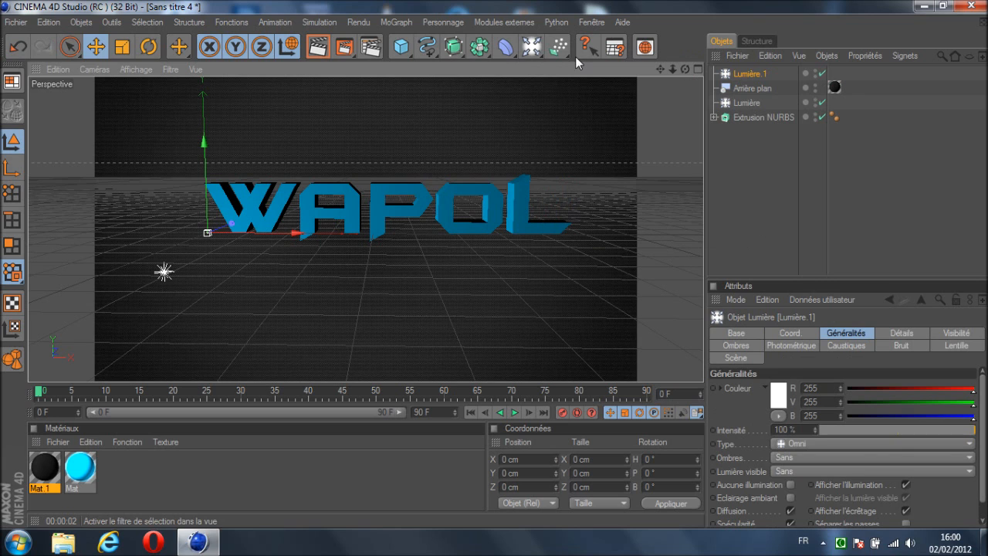
drag(214, 229, 520, 152)
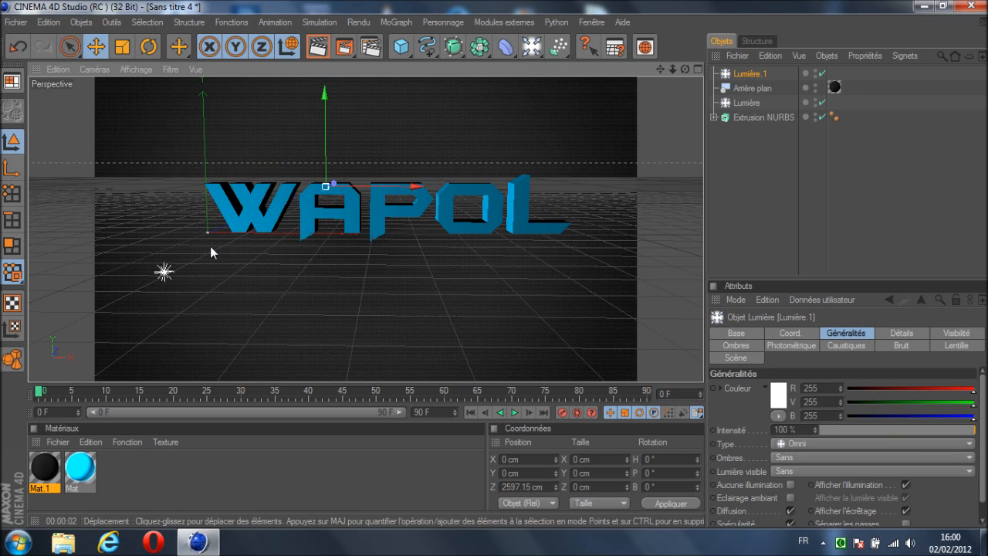
drag(322, 160, 495, 267)
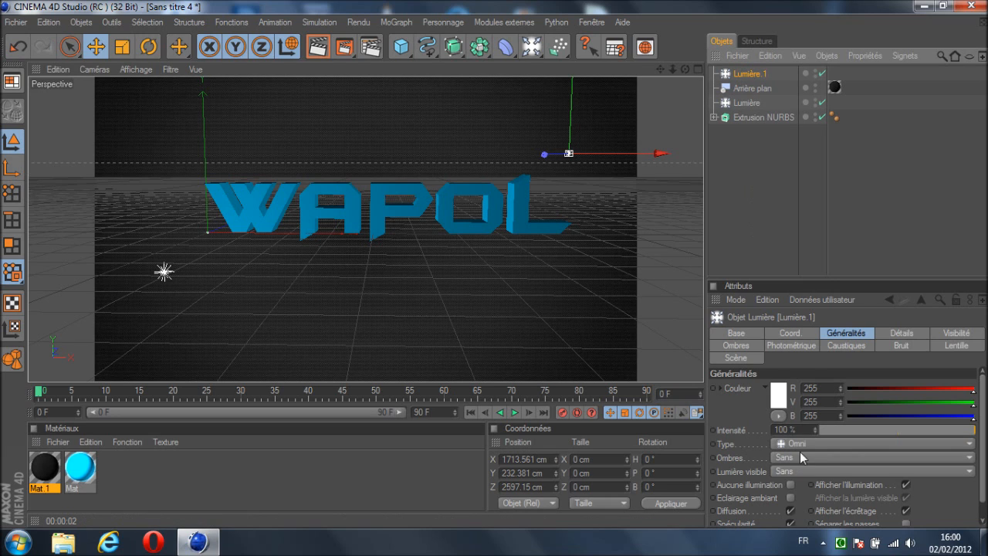
Step: Set the second light's lens glow (Lueur) to the Hi-8 preset
click(942, 348)
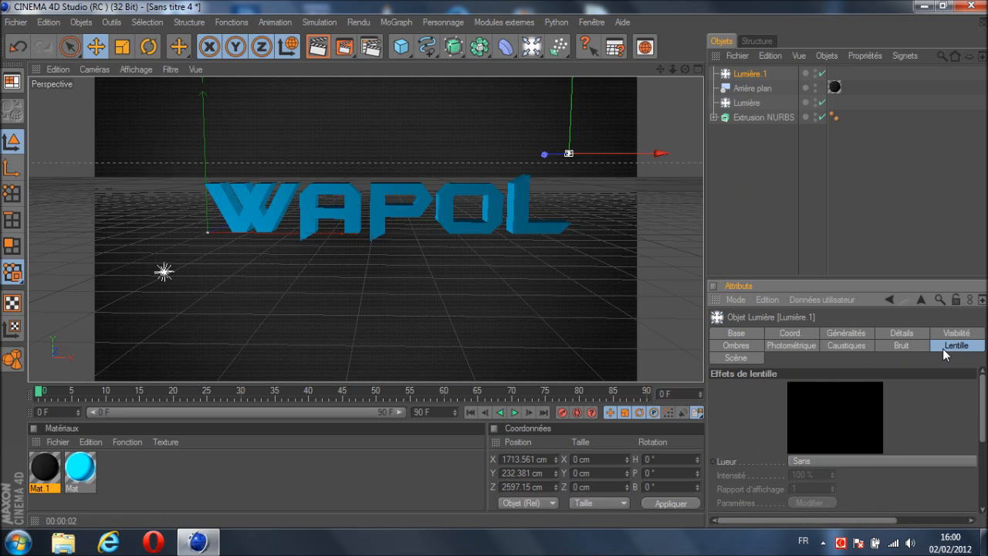
click(828, 460)
click(761, 218)
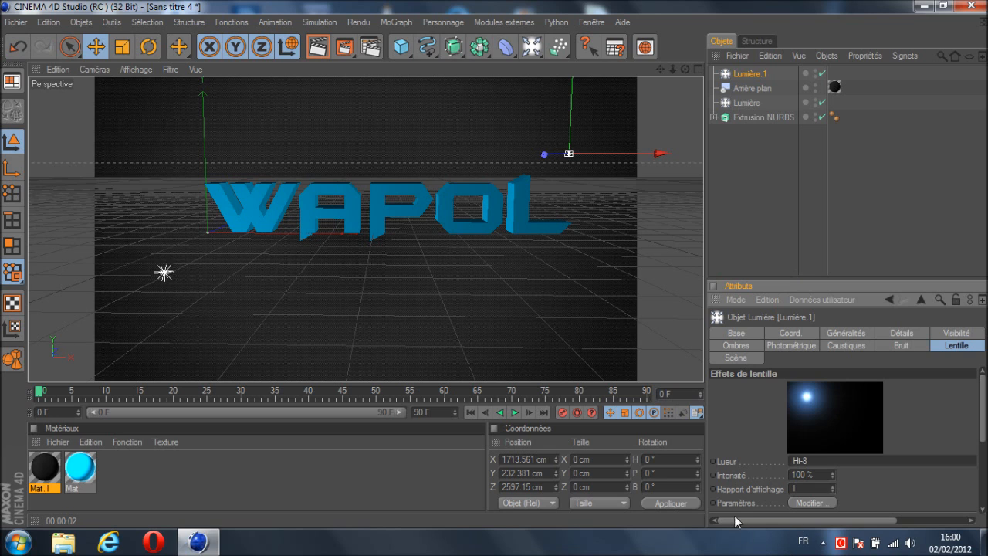
Step: Customize the lens glow by setting beam (Faisceaux) Elément 4 to Type 2, keeping the glow size at 45 %
click(810, 502)
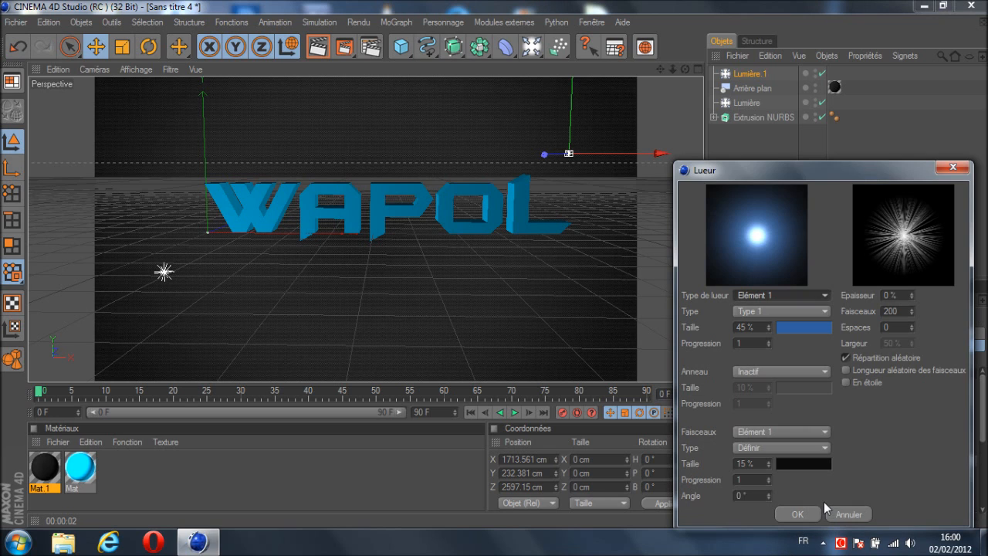
click(819, 429)
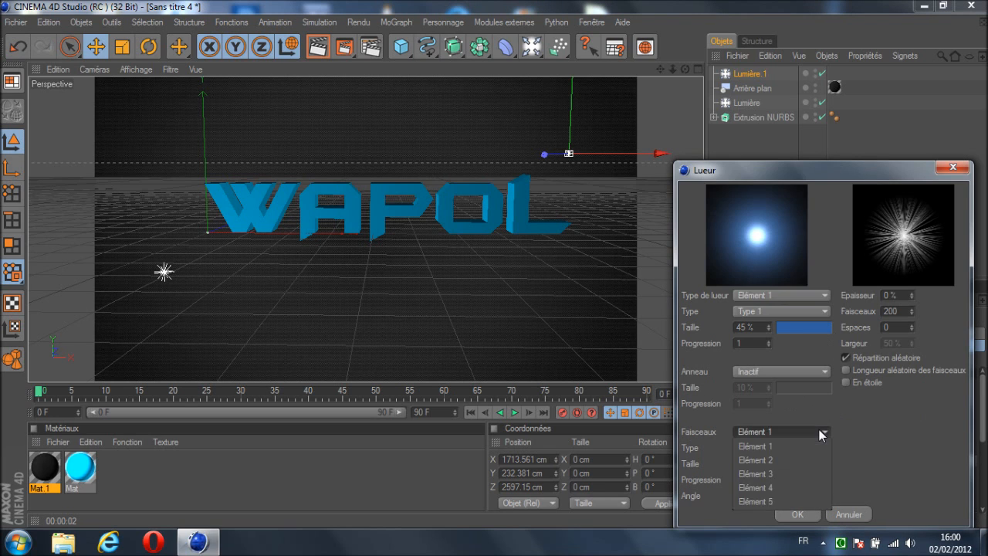
click(814, 489)
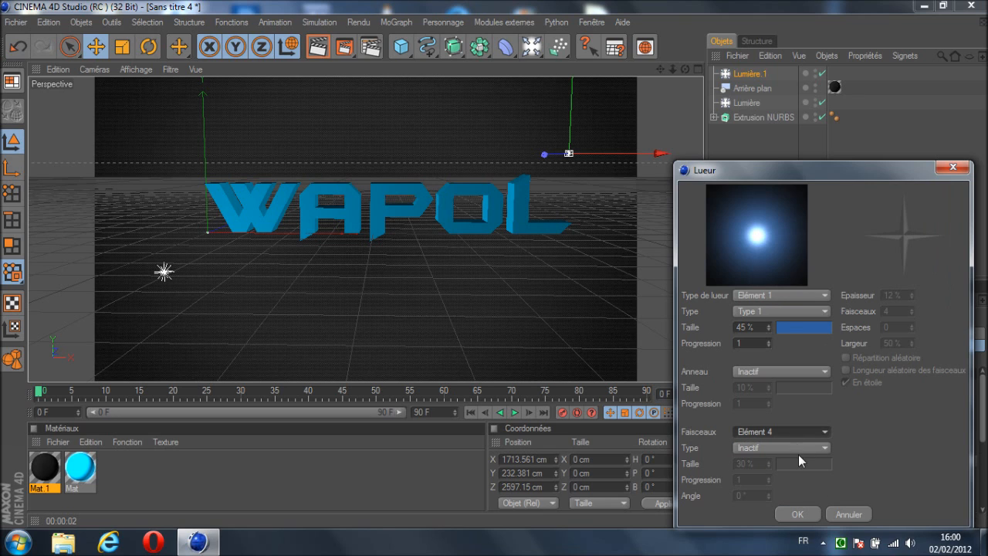
click(798, 454)
click(775, 395)
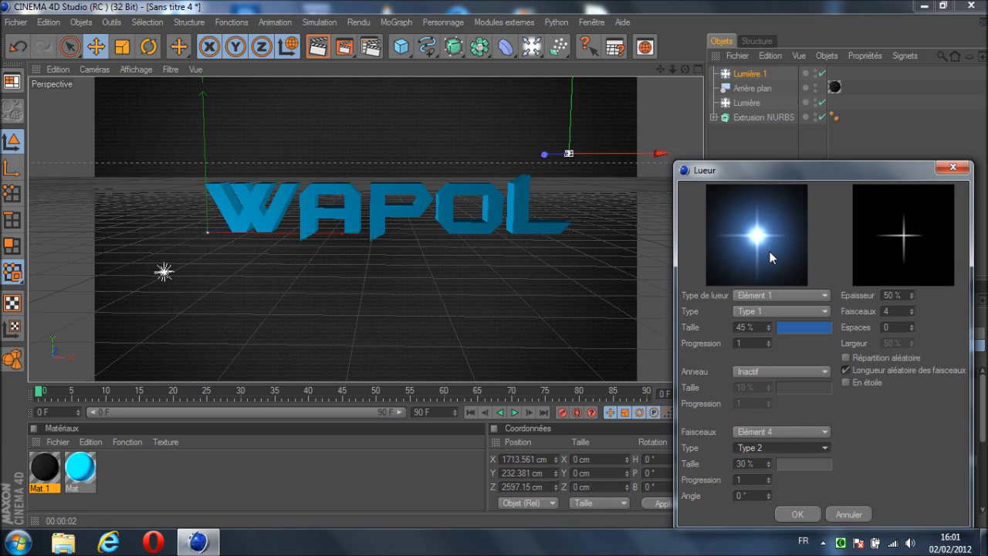
click(746, 327)
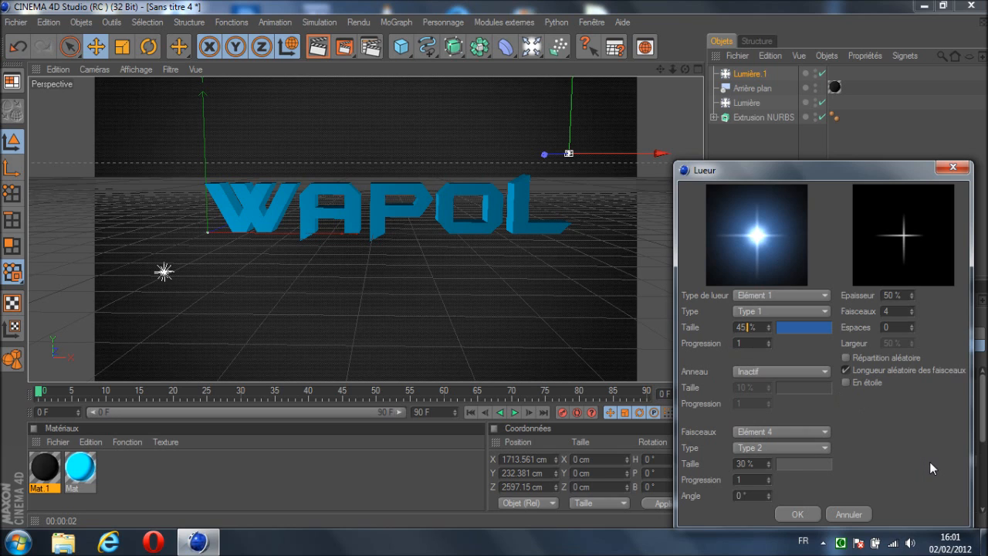
key(Return)
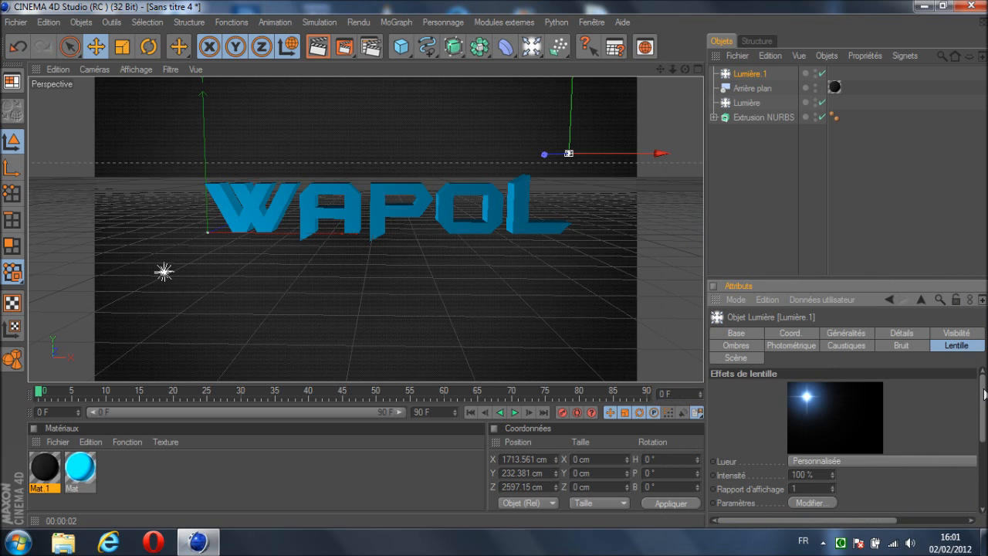
Step: Set the second light's lens reflection (Réflexion) to Hi-8 and render a preview of the view
scroll(985, 391, down, 4)
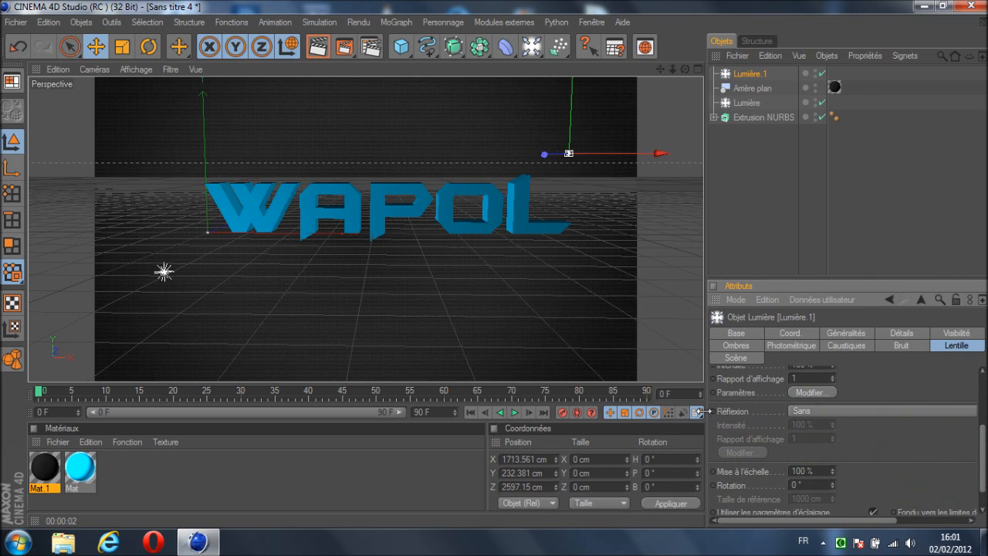
click(843, 414)
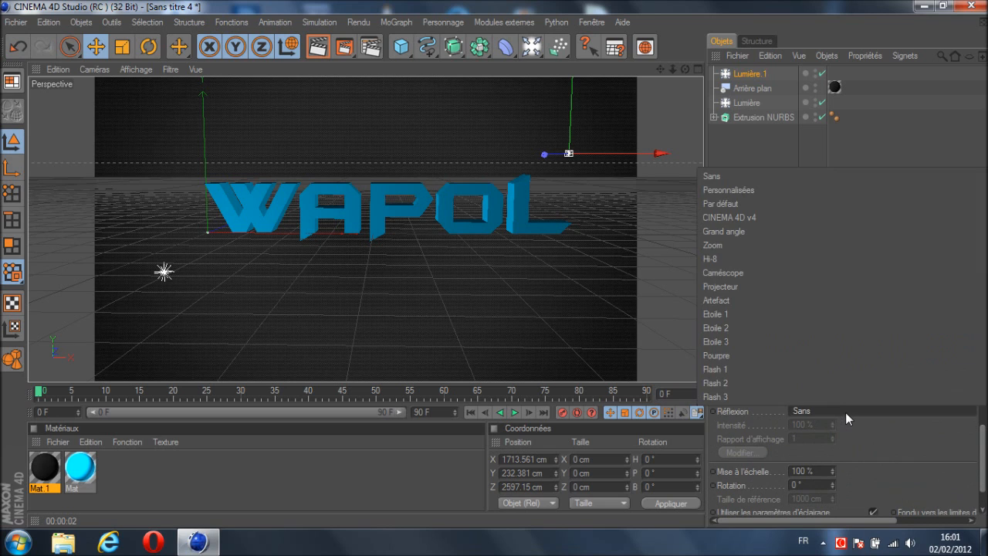
click(778, 260)
scroll(984, 460, up, 5)
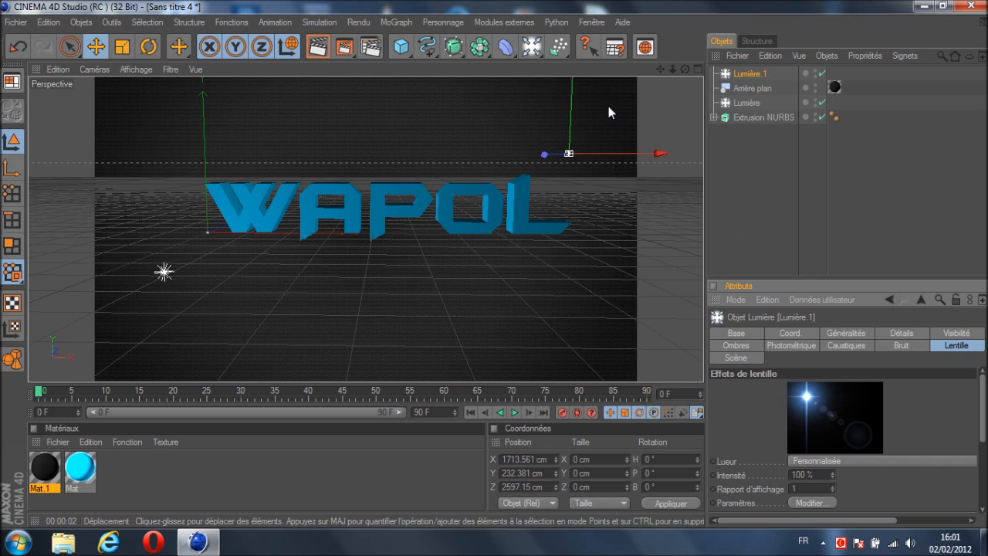
click(318, 47)
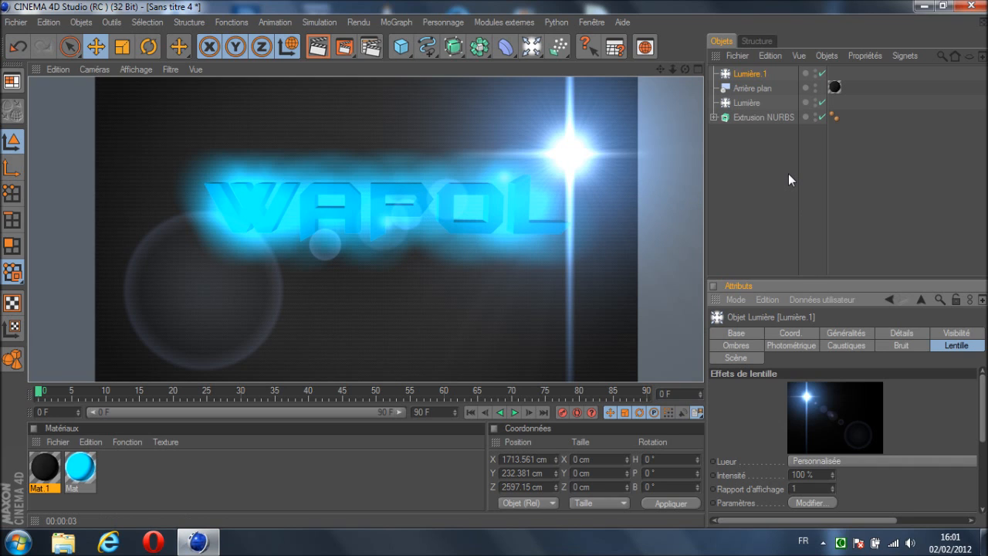
Step: Set the second light's general intensity to 80 %
click(849, 332)
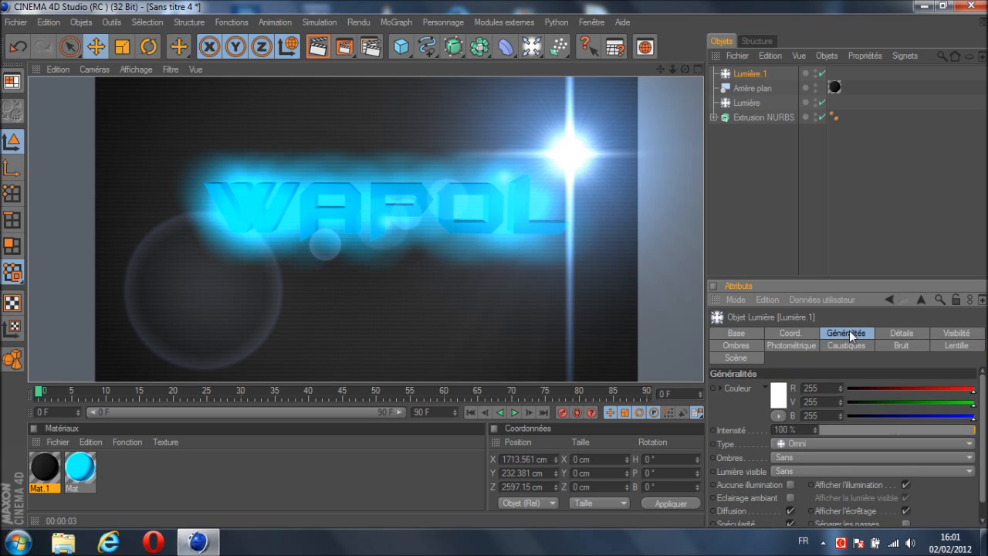
double_click(787, 429)
text(80)
key(Return)
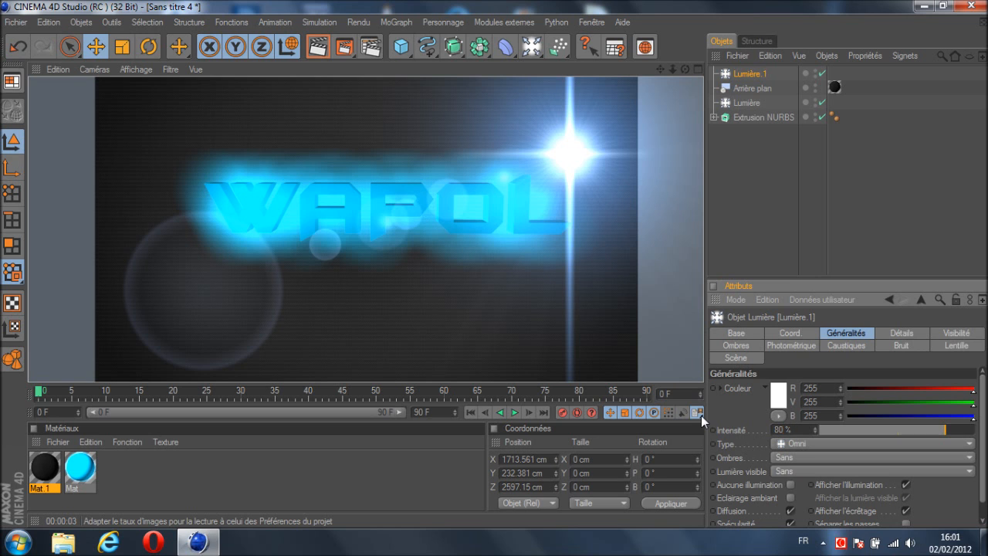
Step: Render a preview of the view to check the second light's glow, and deselect the light
click(318, 47)
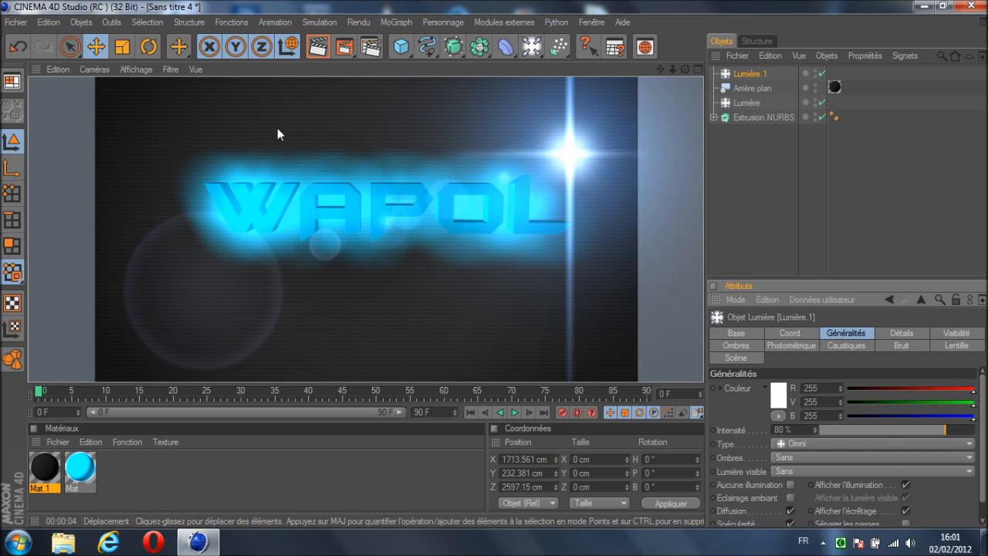
click(666, 171)
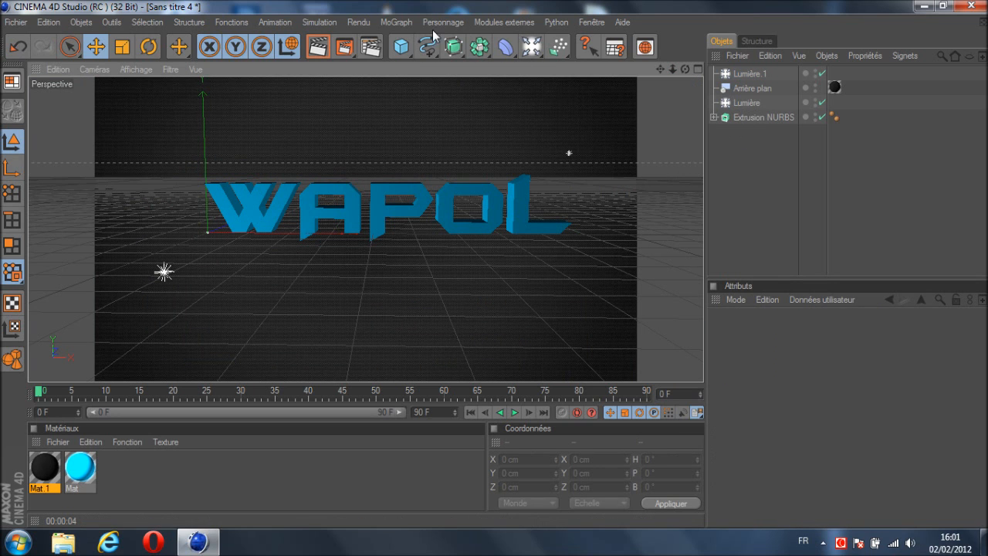
Step: Add a MoGraph Fracture object and place the Extrusion NURBS text inside it
click(394, 21)
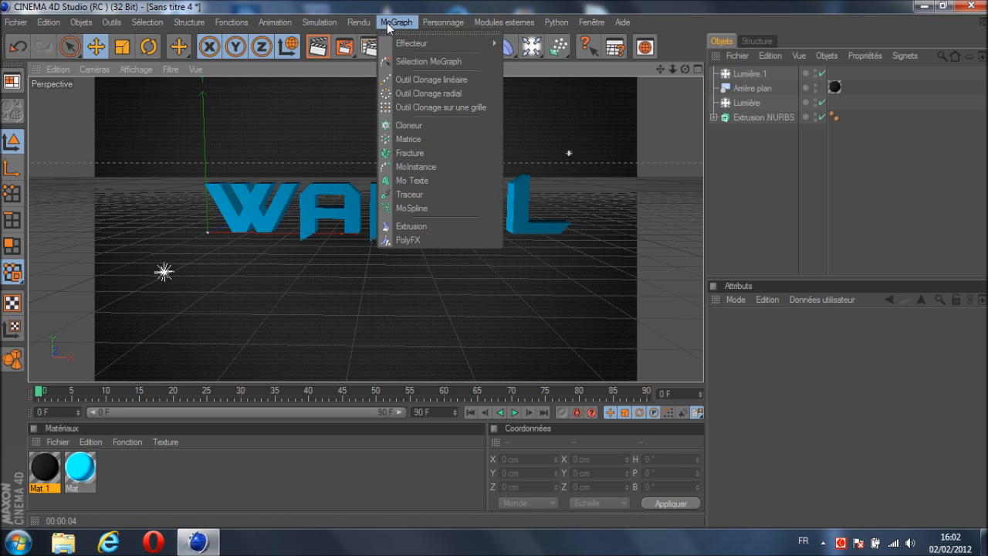
click(404, 154)
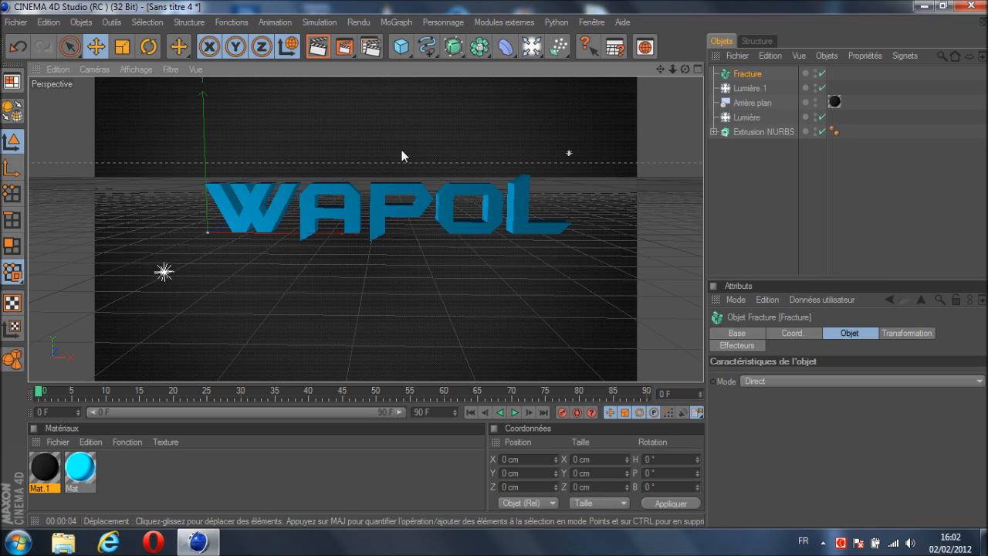
click(755, 133)
click(714, 132)
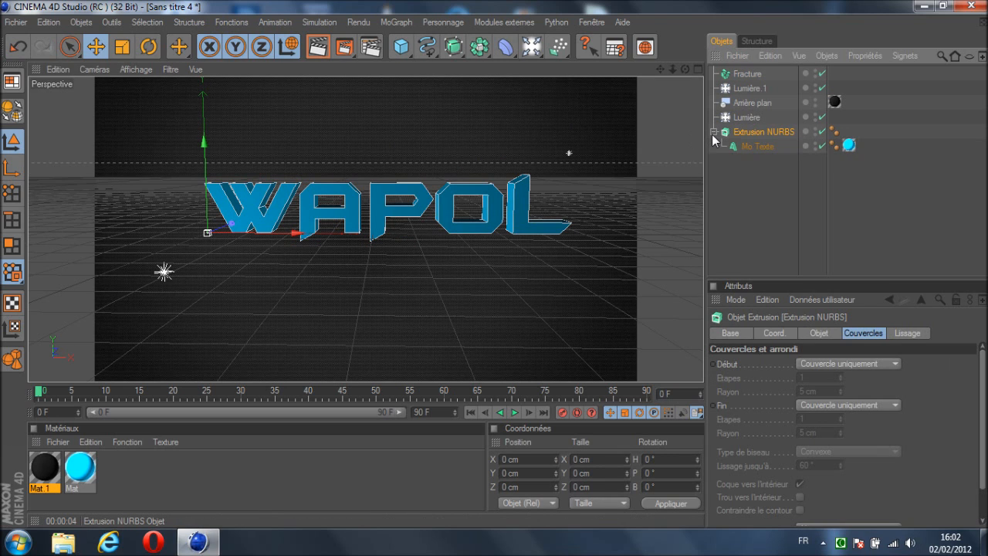
click(714, 132)
drag(755, 133, 740, 75)
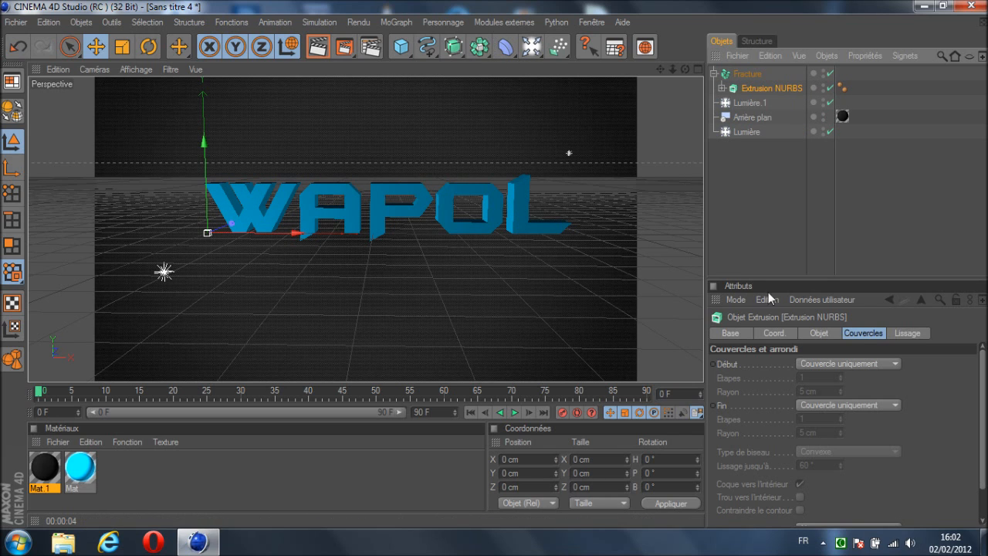
click(745, 75)
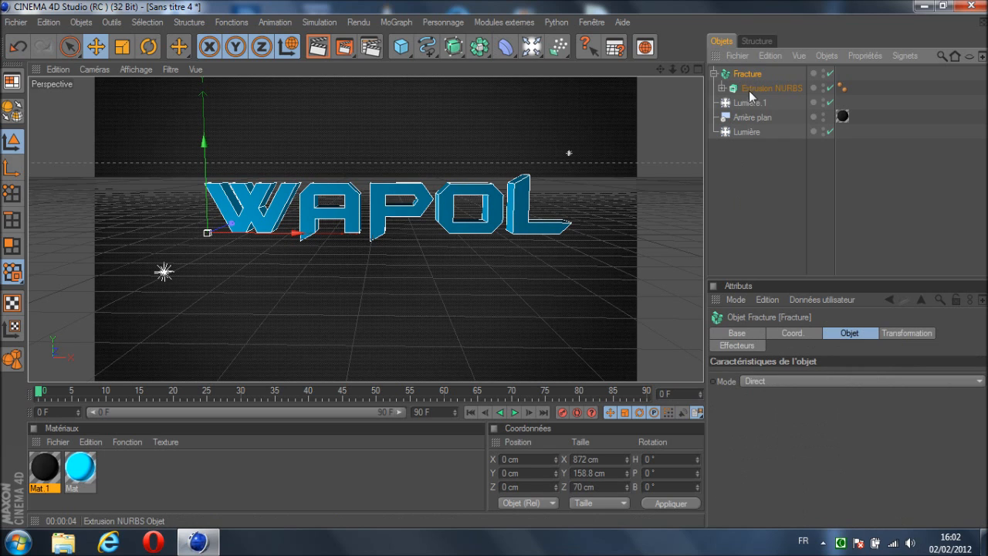
click(905, 332)
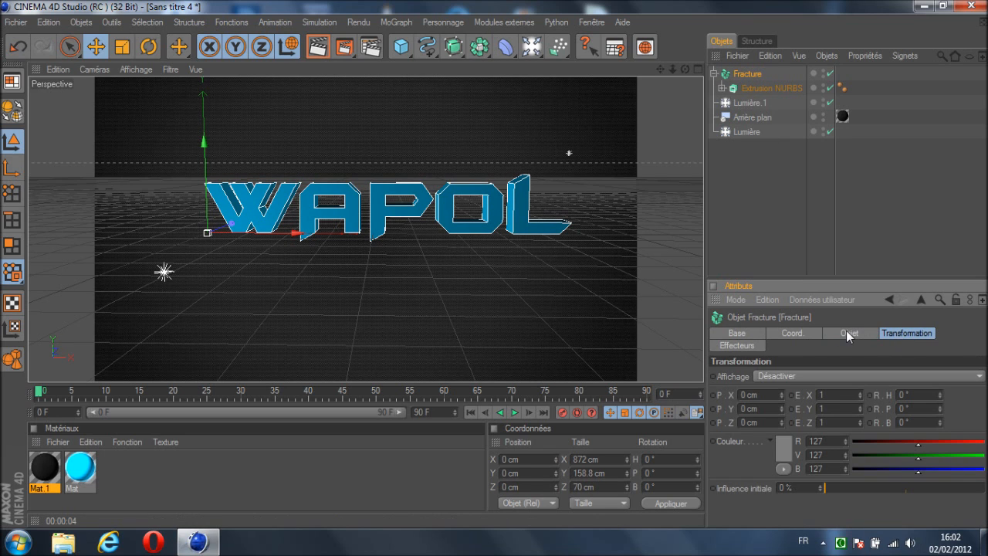
click(846, 333)
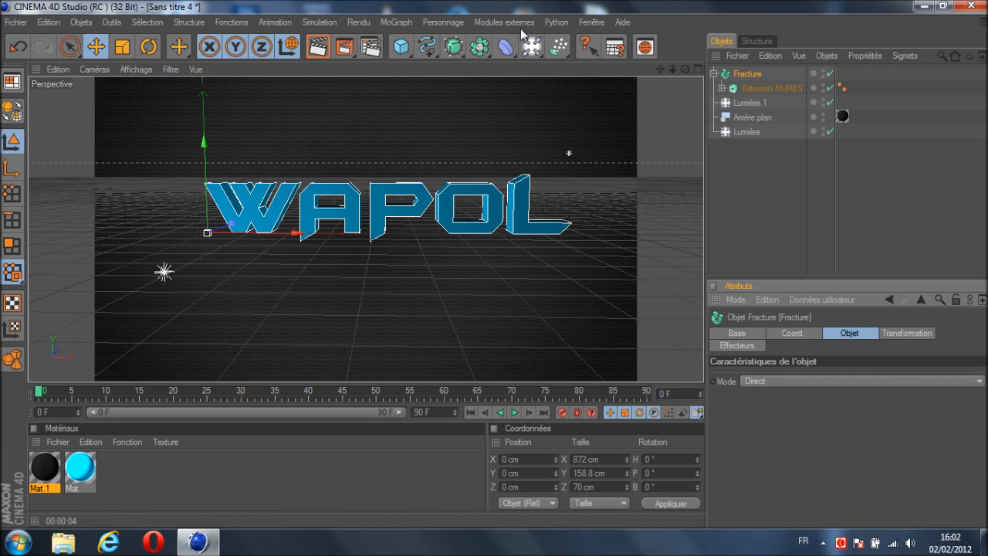
Step: Add an Explosion deformer inside the Fracture object, above the Extrusion NURBS
click(504, 52)
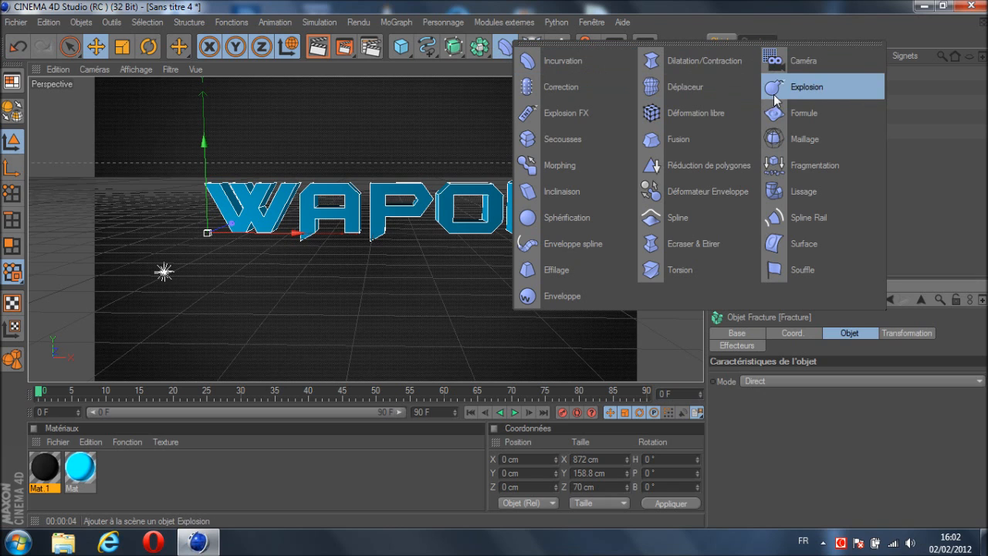
click(875, 83)
drag(747, 74, 750, 90)
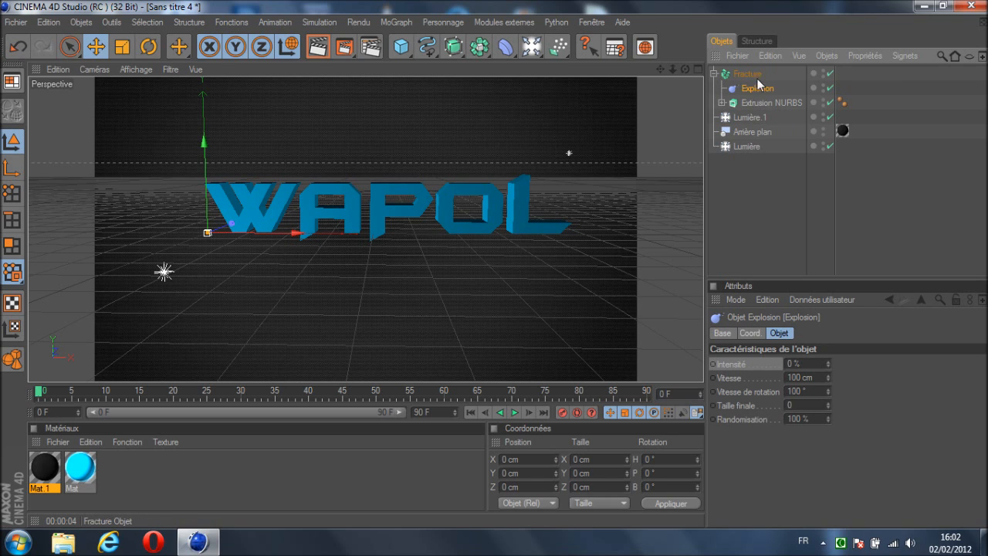
mouse_move(684, 69)
mouse_down()
mouse_move(496, 269)
mouse_move(686, 74)
mouse_up()
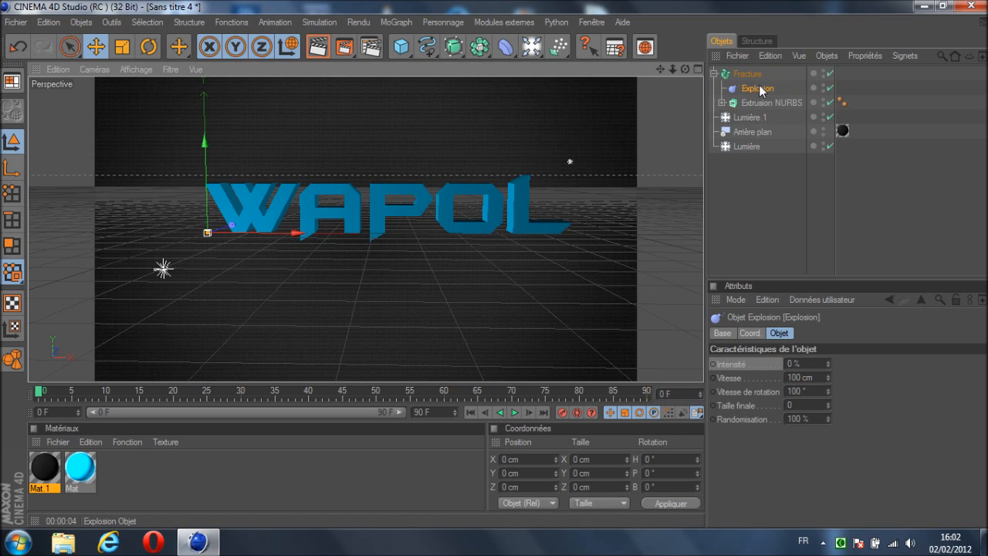
click(721, 103)
click(721, 104)
click(721, 103)
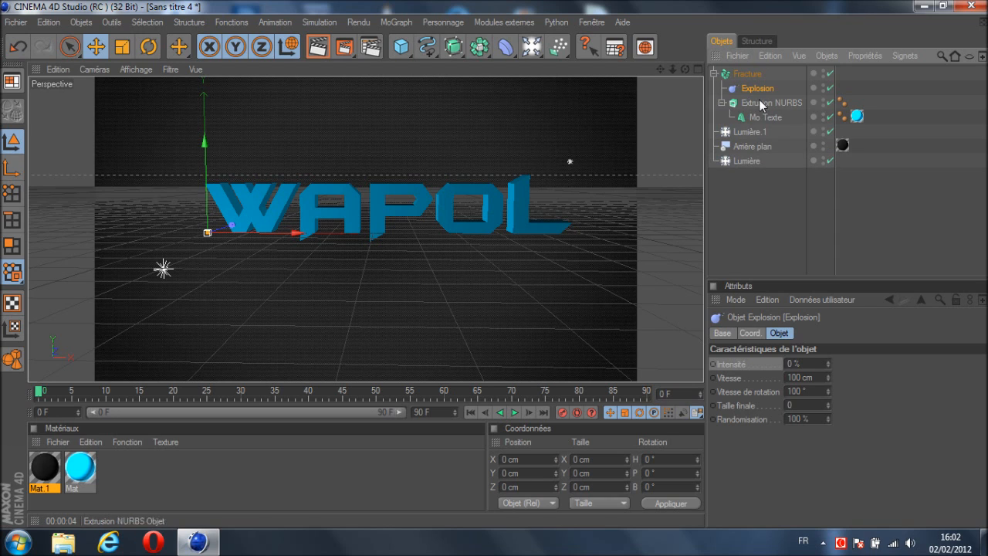
click(721, 103)
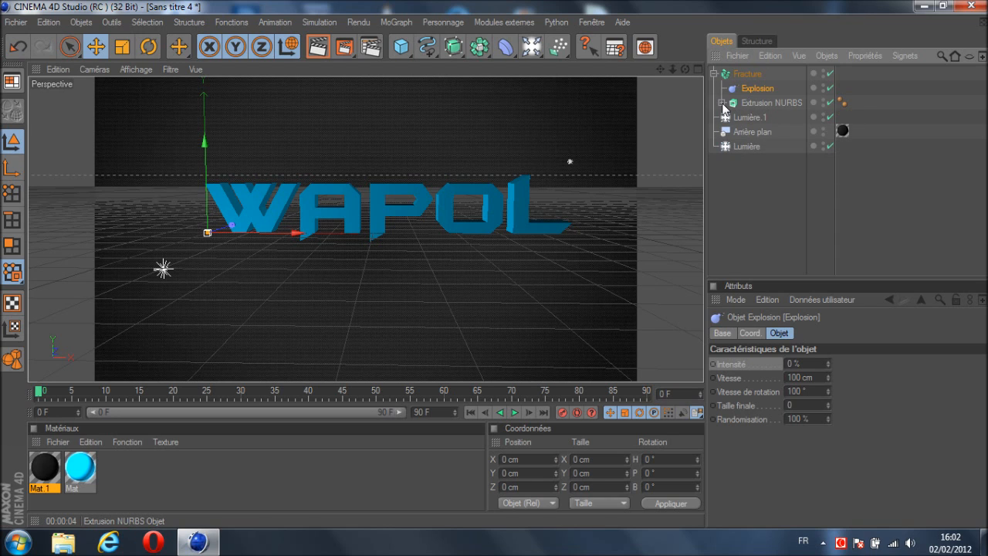
Step: Keyframe the Explosion's intensity (Intensité) at 0 % on frames 0 and 45
ctrl+click(712, 363)
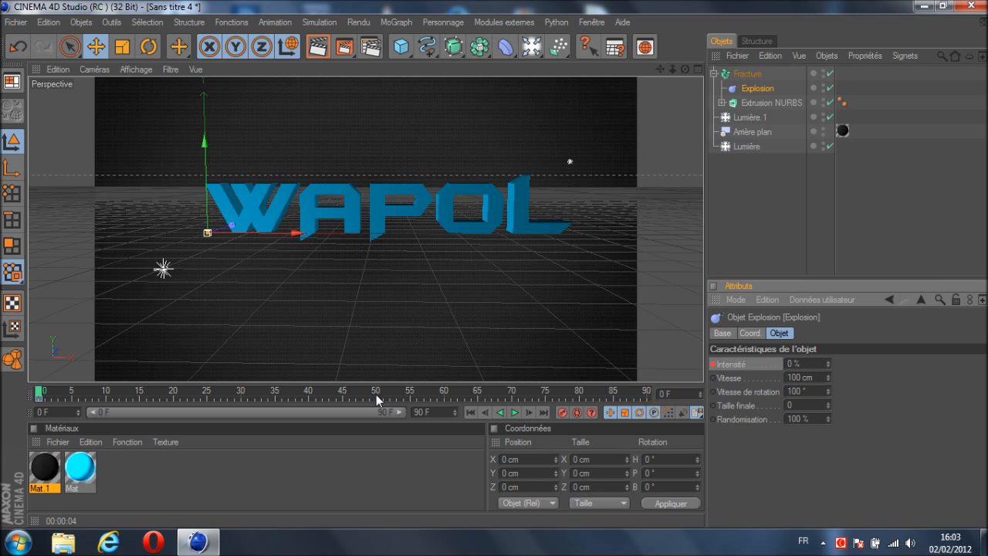
click(176, 395)
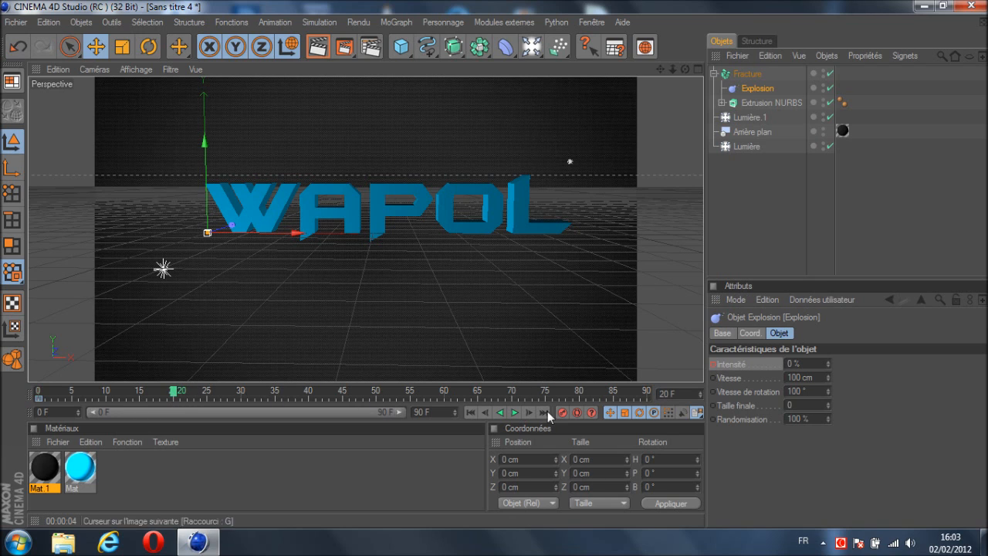
drag(175, 398, 12, 416)
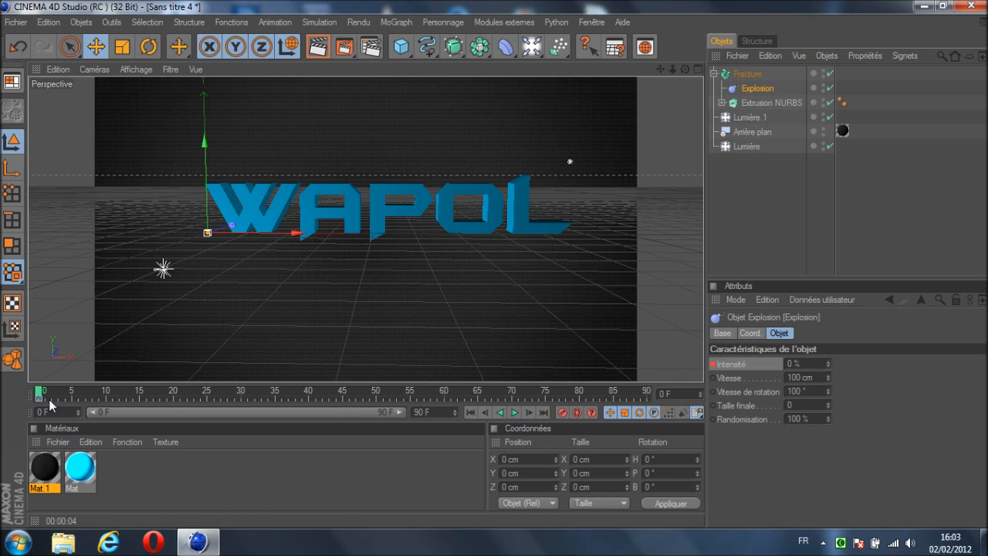
ctrl+click(712, 365)
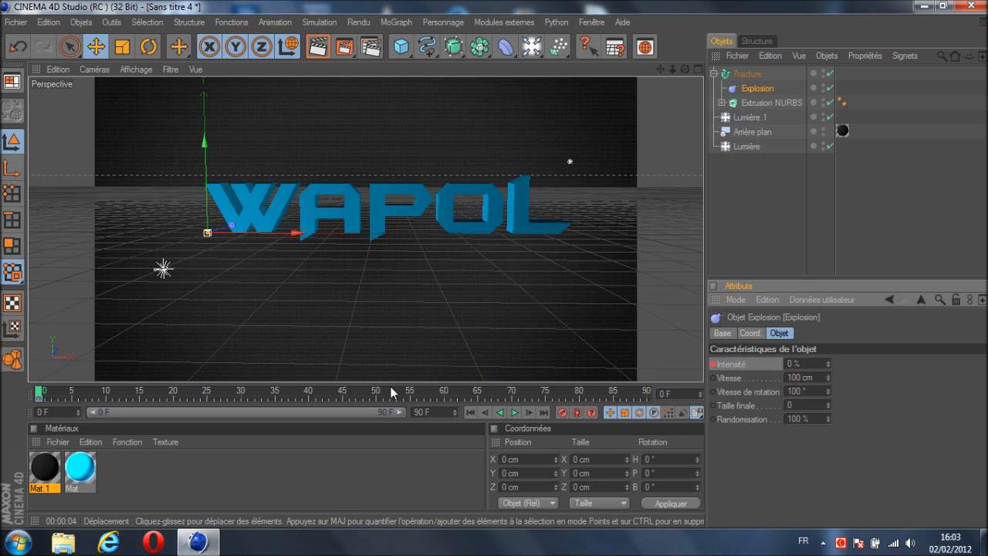
click(344, 398)
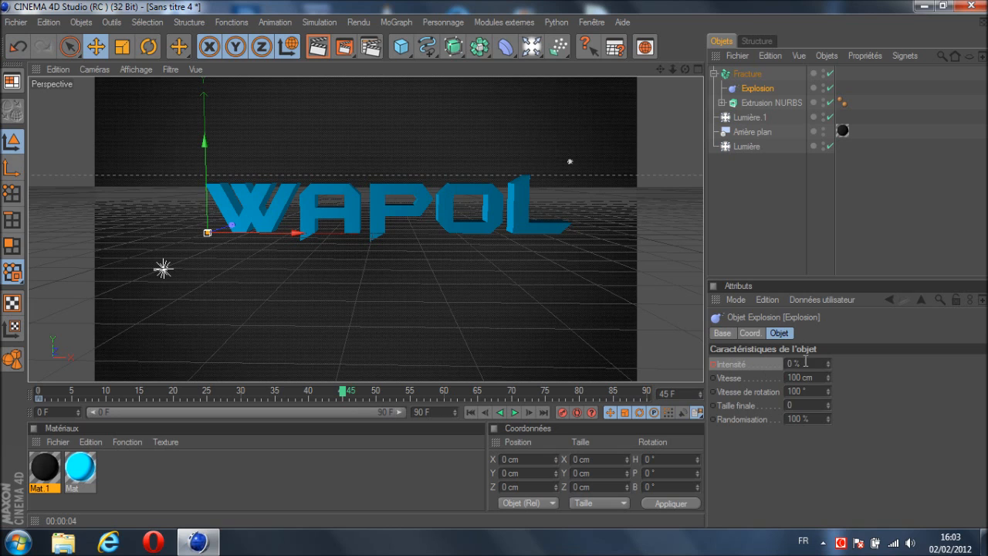
click(714, 363)
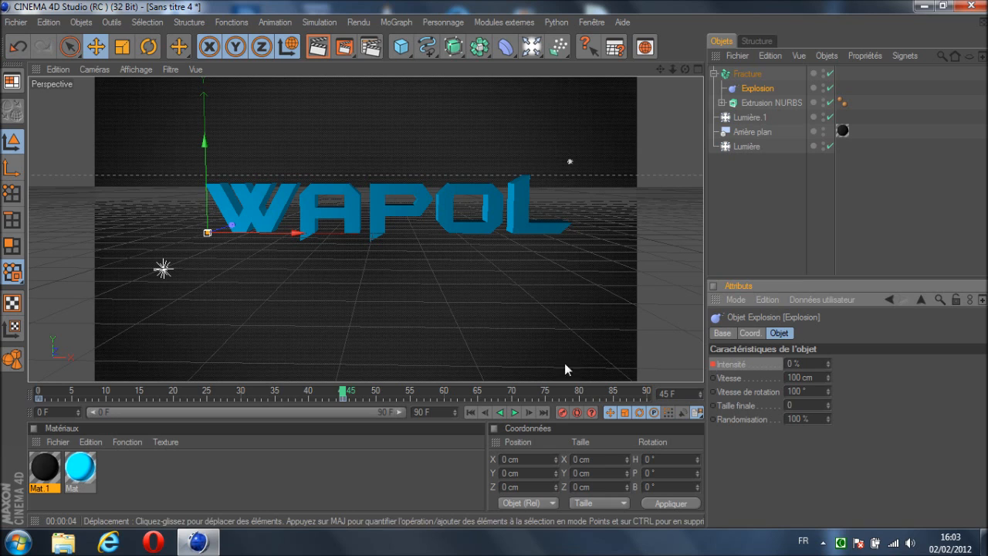
Step: Play the animation from frame 0 to check the two intensity keyframes
drag(345, 392, 36, 374)
click(514, 412)
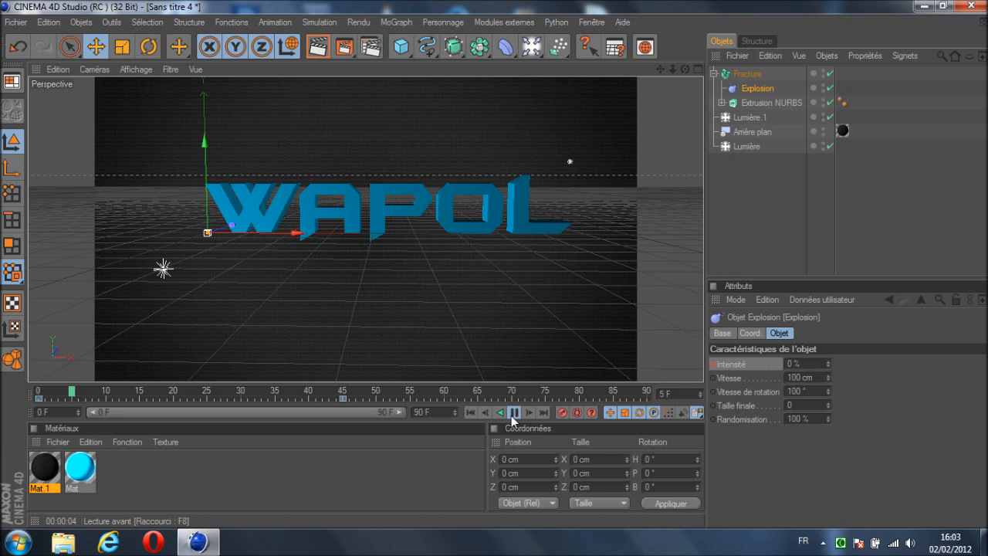
click(515, 412)
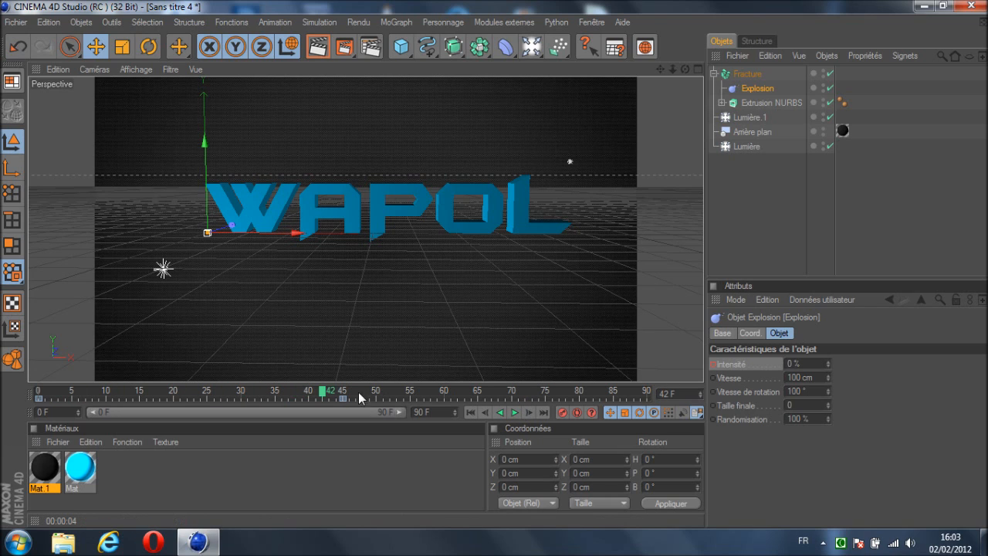
Step: Set the animation's end to 160 frames and extend the visible timeline range to 160 F
drag(337, 400, 345, 398)
double_click(423, 412)
text(160)
key(Return)
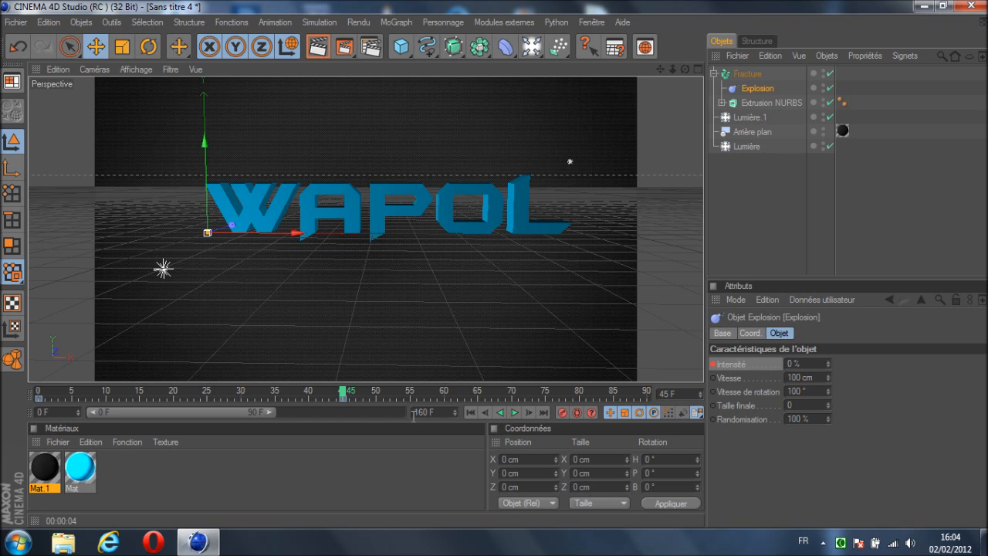
drag(270, 411, 427, 427)
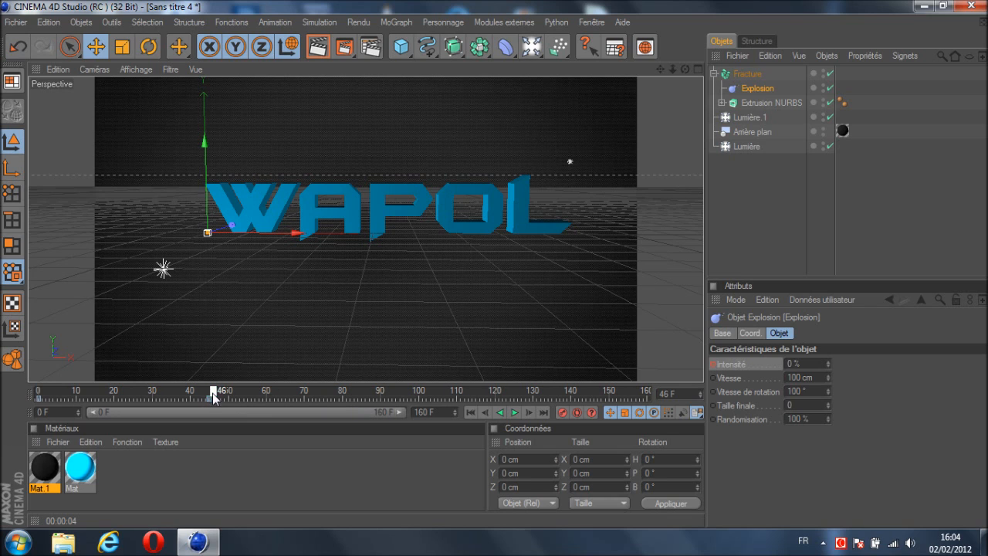
Step: Keyframe the Explosion's intensity at 100 % on frame 100
drag(232, 397, 230, 396)
drag(232, 395, 285, 395)
drag(410, 399, 421, 402)
double_click(791, 363)
text(100)
key(Return)
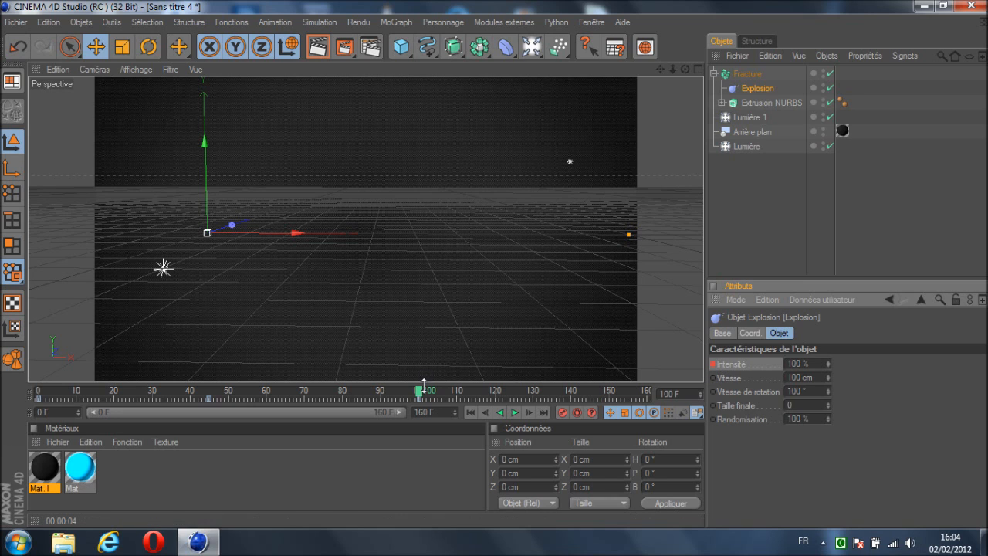
Step: Play the animation from the first frame to review the text exploding
drag(419, 392, 39, 395)
click(514, 412)
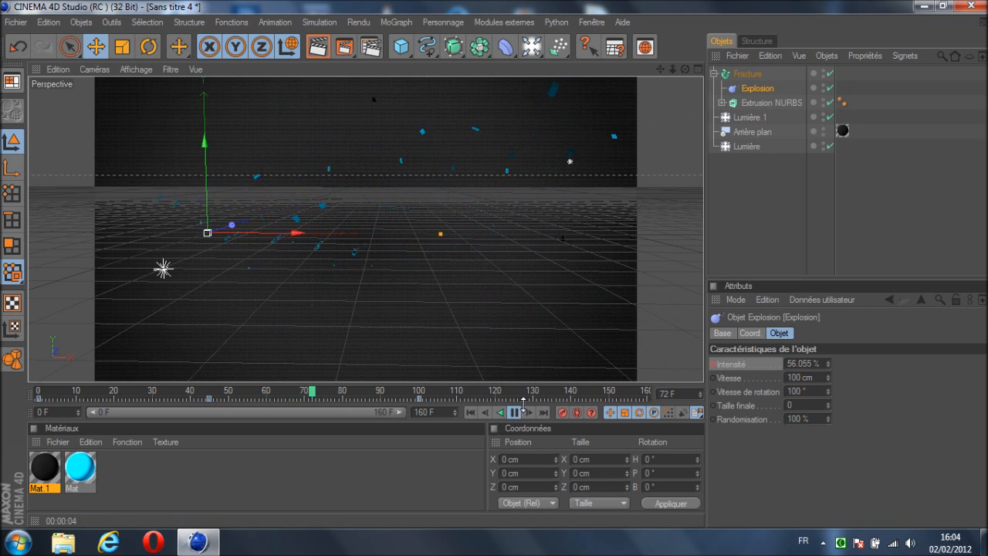
click(514, 413)
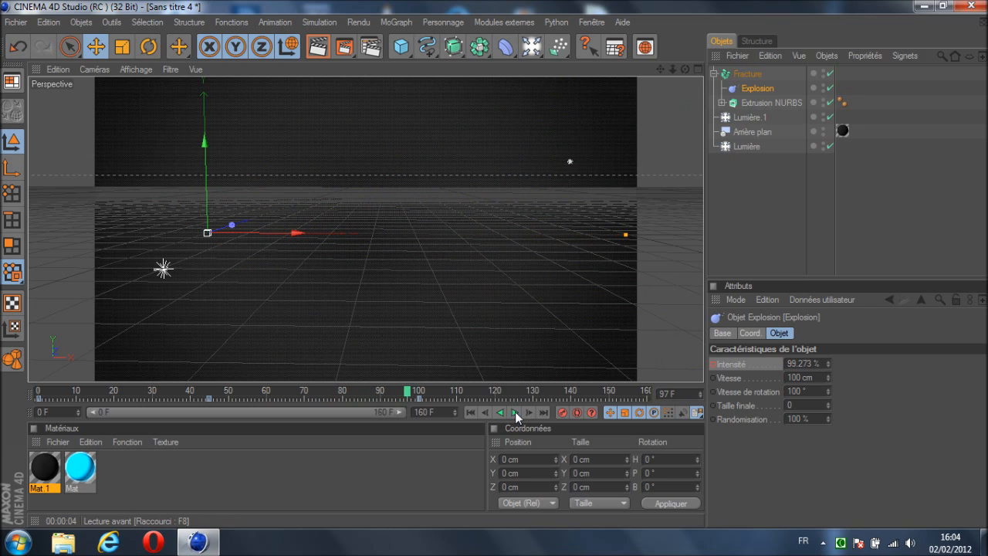
right_click(841, 542)
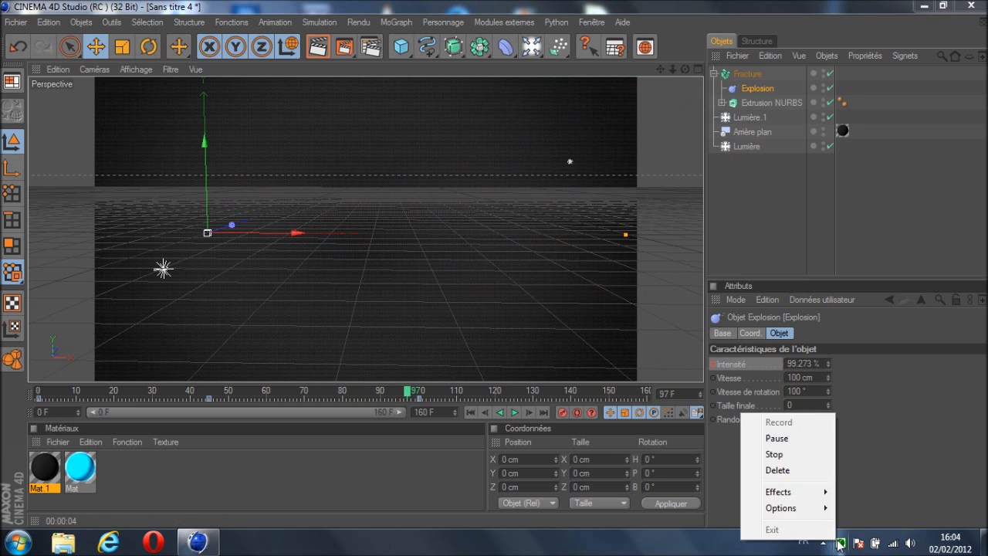
click(784, 440)
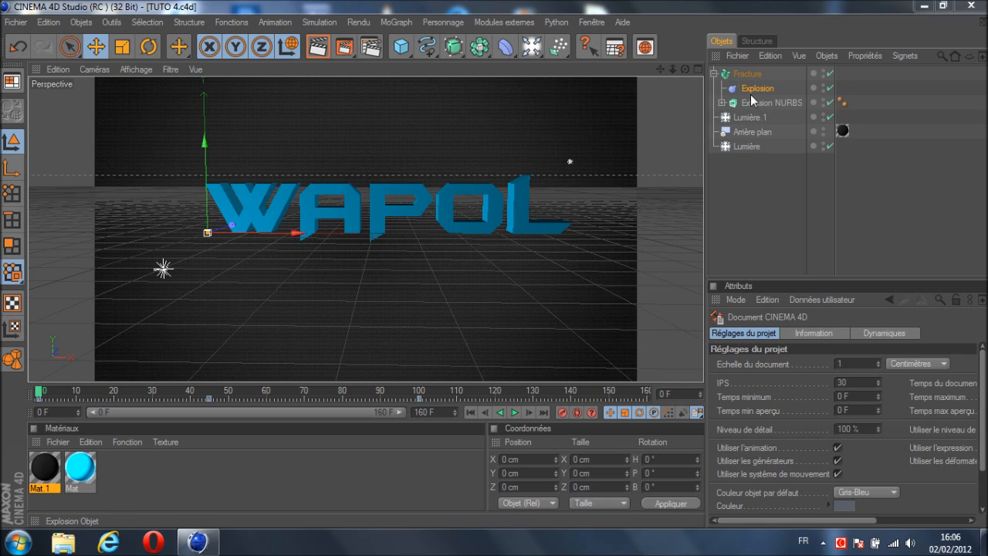
Step: Move the Extrusion NURBS and Explosion out of the Fracture object and delete the Fracture object
drag(756, 101, 756, 163)
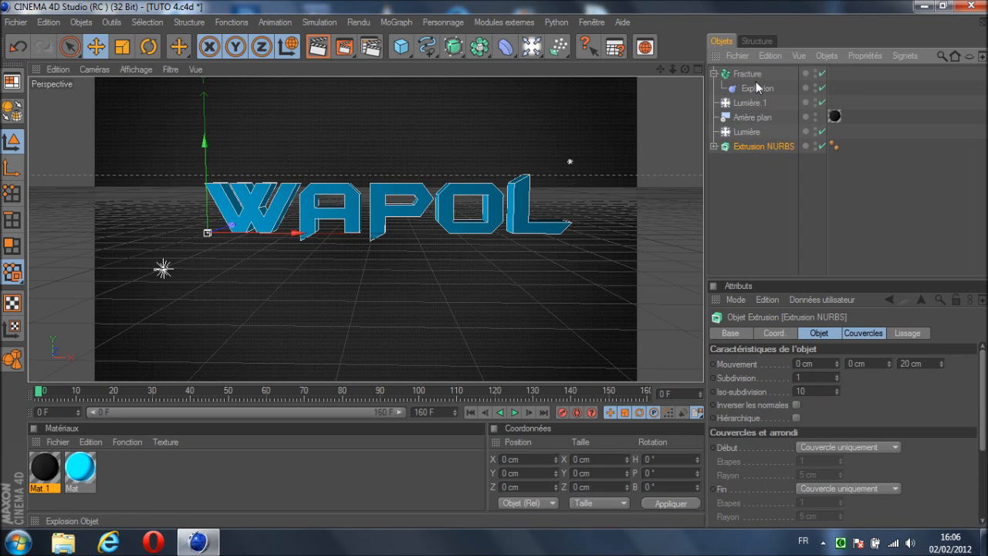
drag(759, 95, 762, 160)
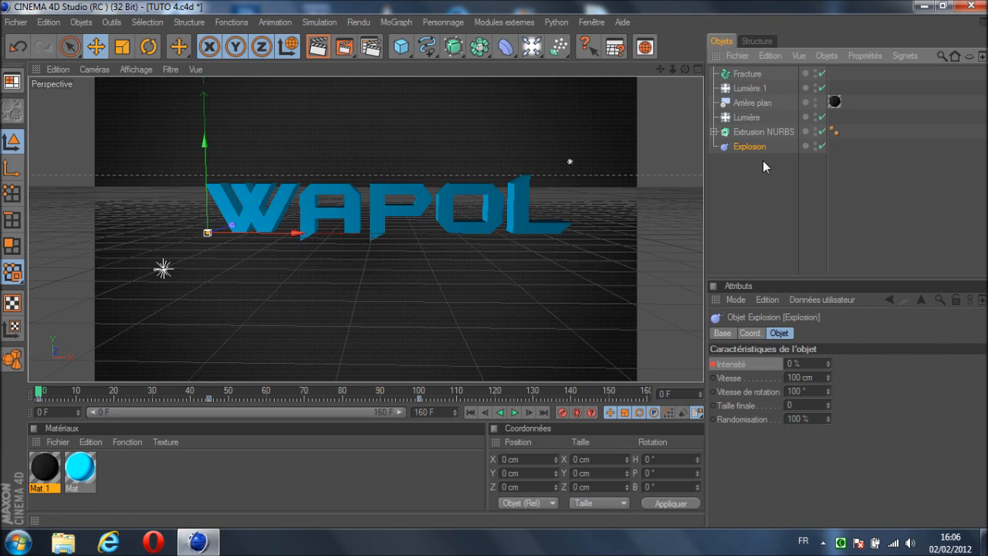
click(746, 75)
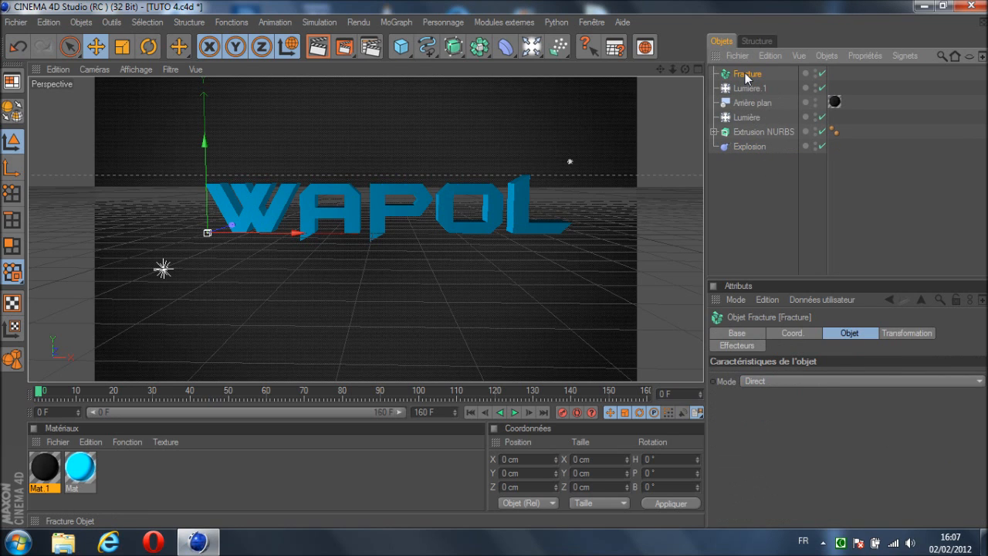
key(Delete)
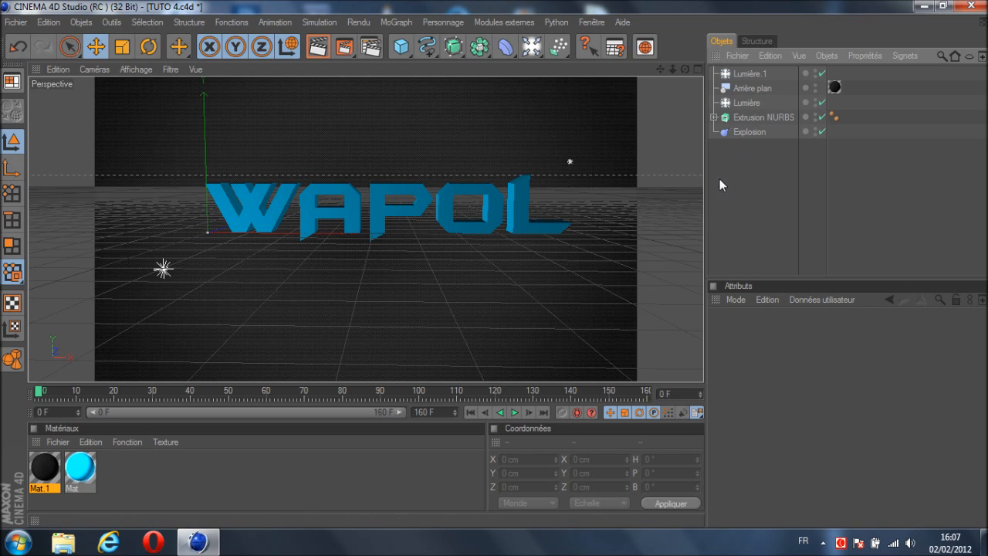
Step: Group the Extrusion NURBS and the Explosion under a null object, and check the group's contents
drag(719, 150, 784, 118)
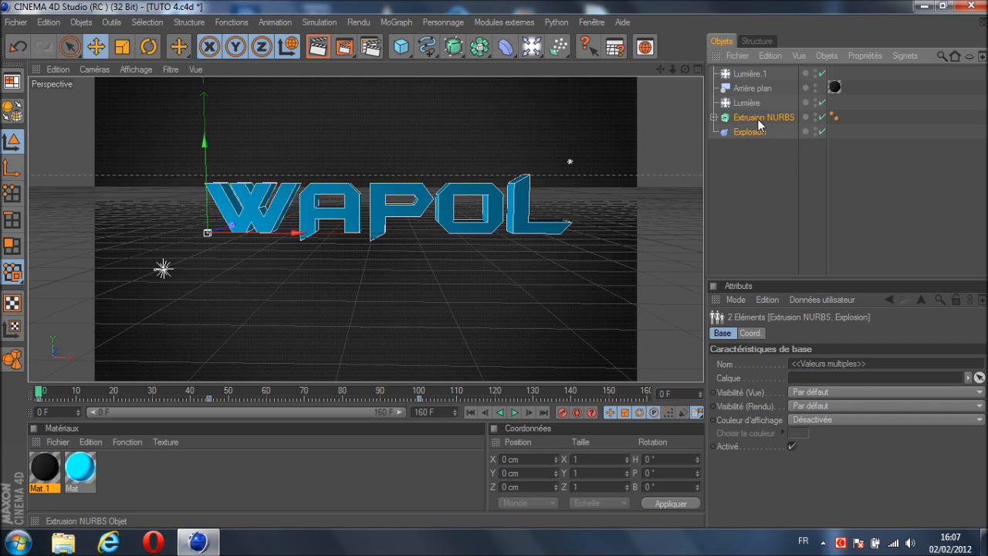
right_click(761, 125)
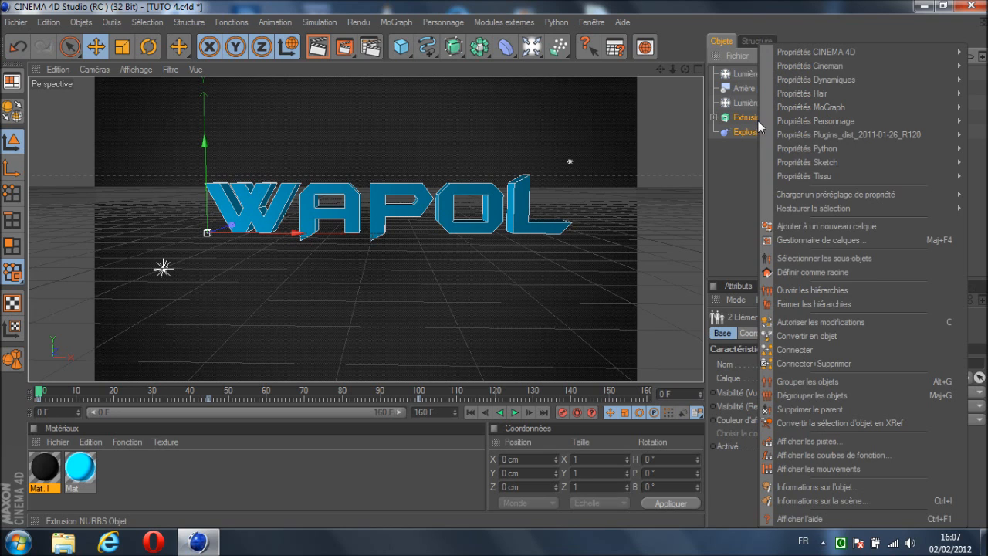
click(786, 382)
click(710, 117)
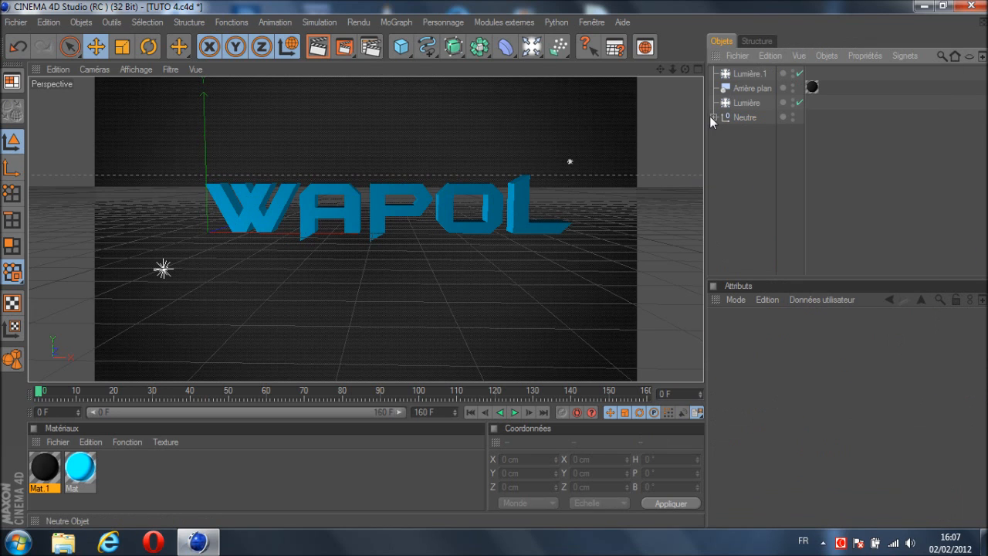
click(712, 117)
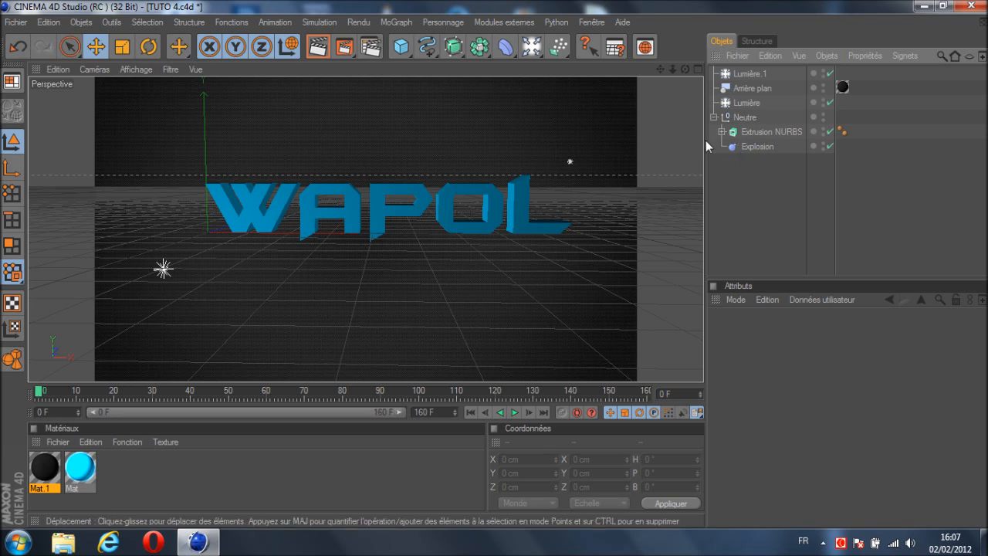
click(712, 117)
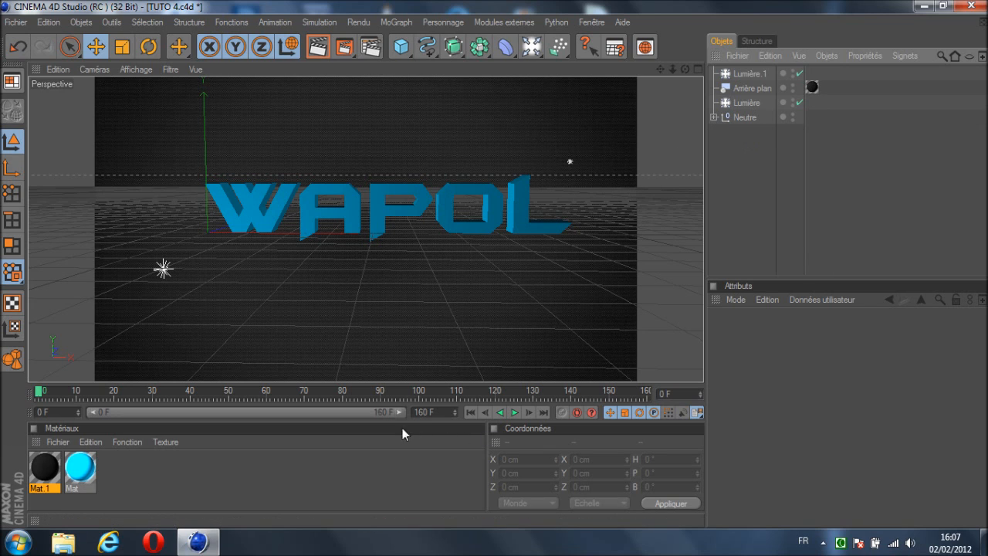
Step: Play the animation to check the explosion with the grouped text
click(514, 412)
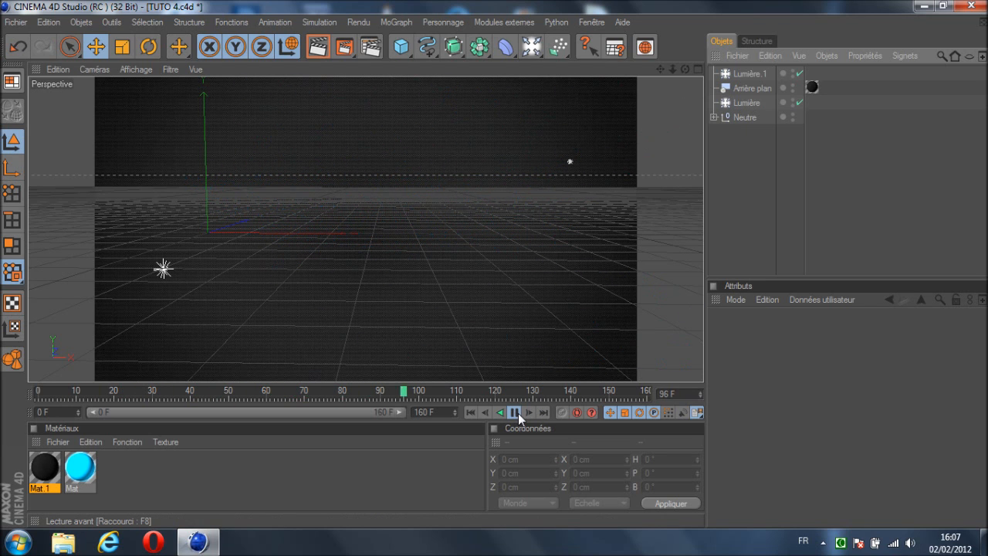
right_click(841, 543)
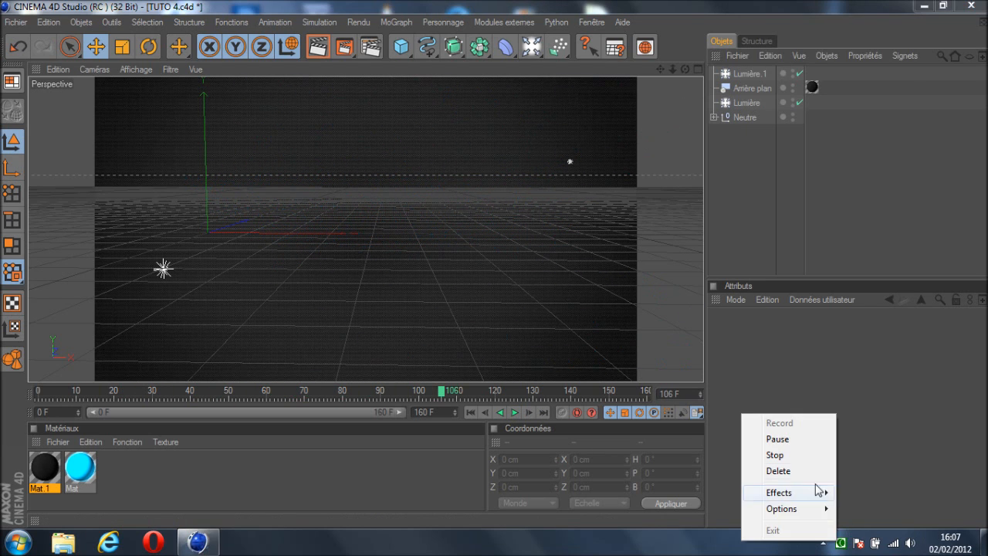
click(784, 444)
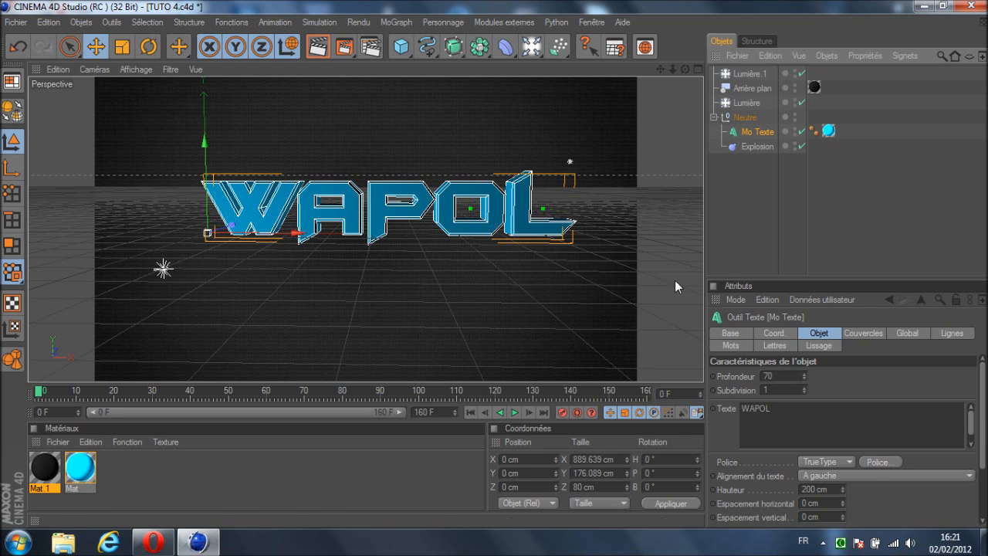
Step: Change the font of the WAPOL Mo Texte object to Slant
click(882, 461)
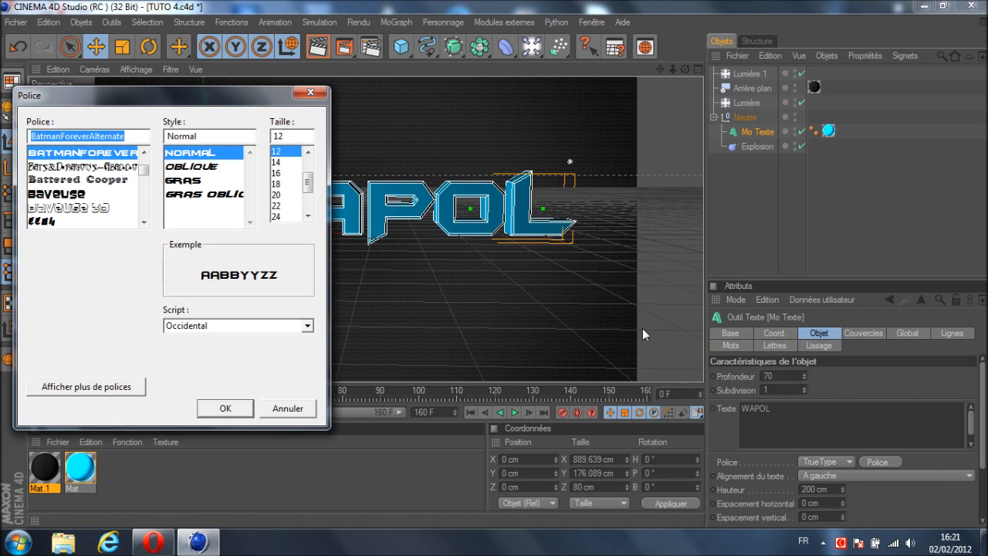
text(Slant)
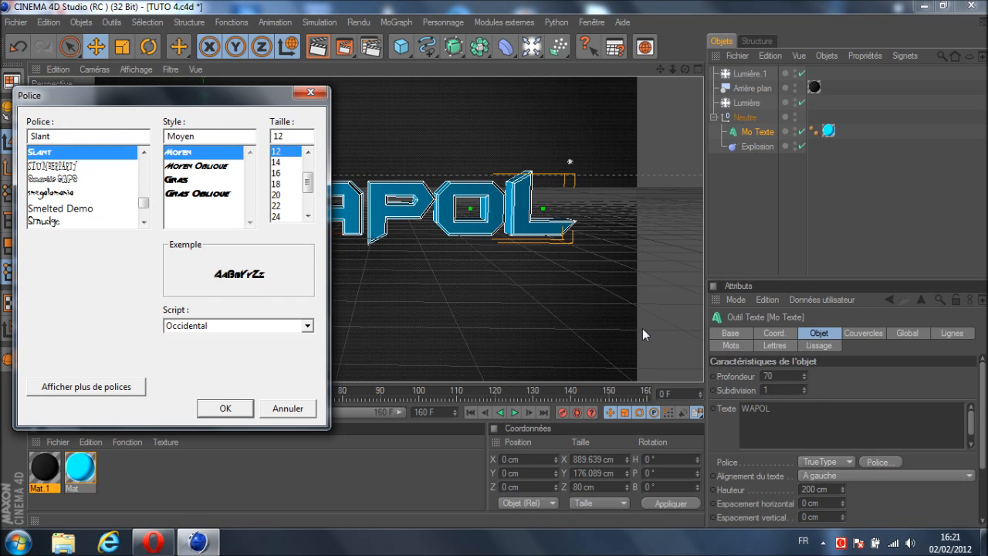
key(Return)
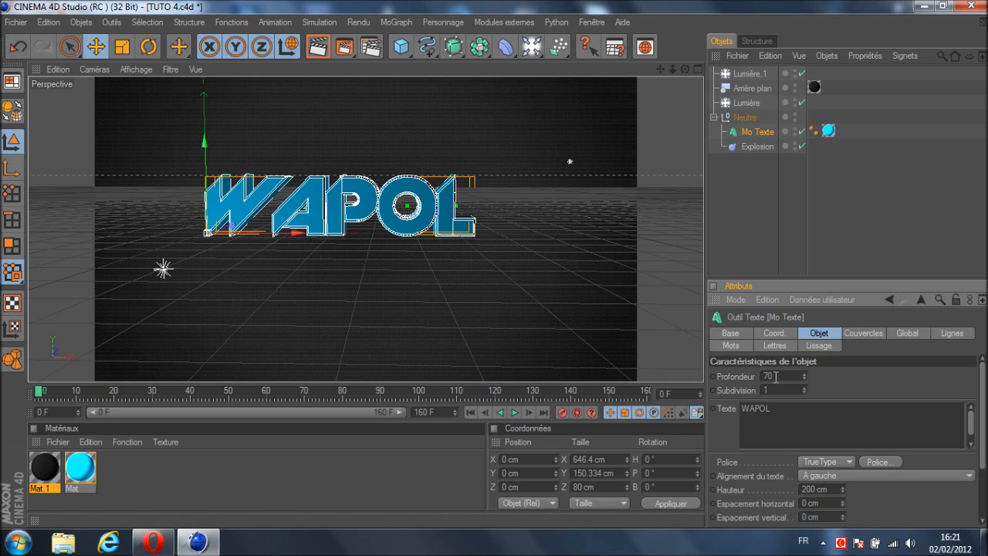
Step: Set the Explosion's rotation speed to 360° with the timeline at frame 45
click(755, 147)
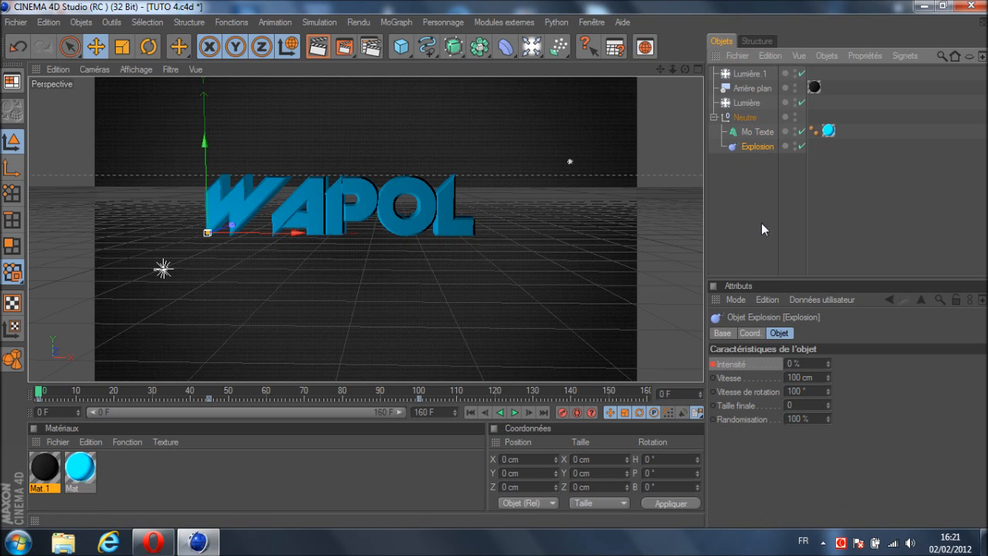
click(43, 392)
drag(65, 394, 213, 427)
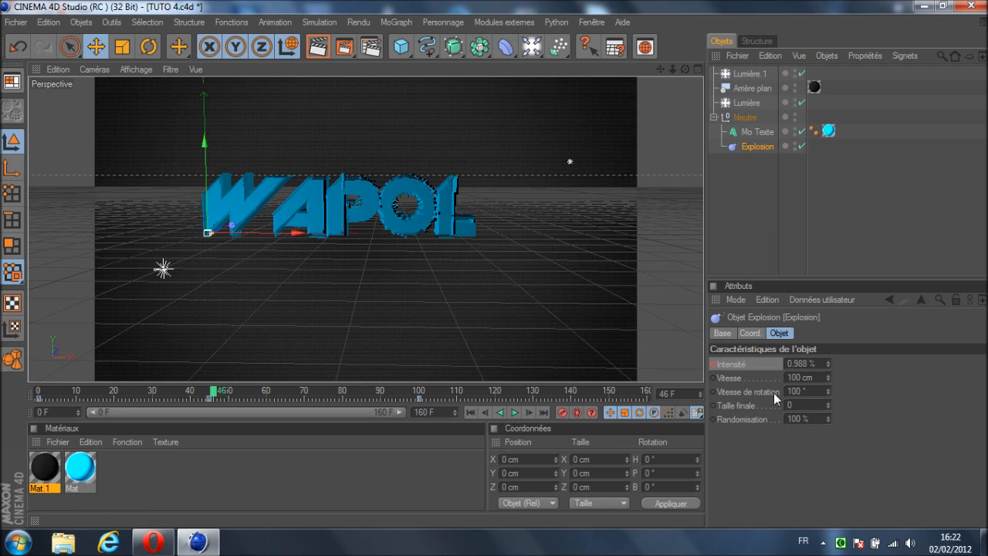
drag(213, 392, 208, 392)
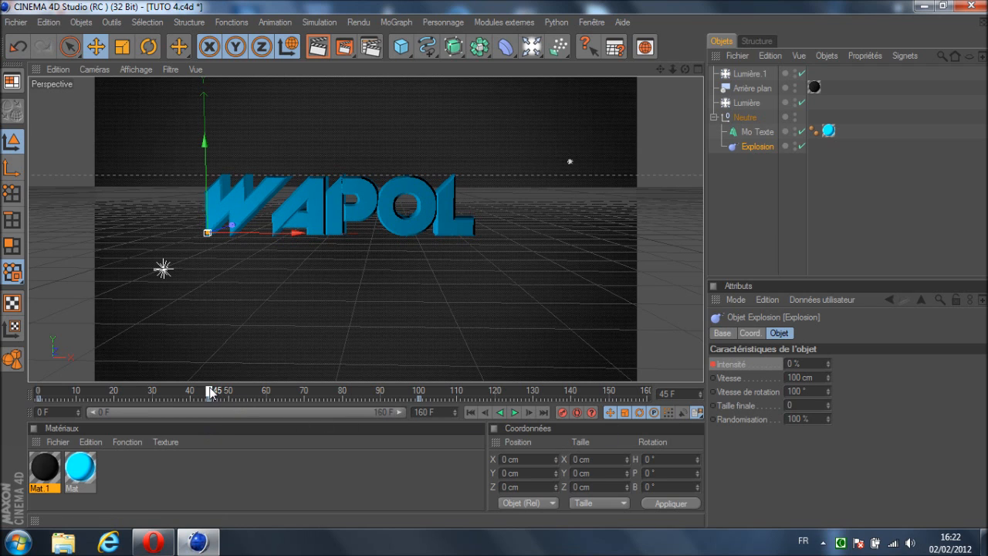
click(810, 390)
text(360)
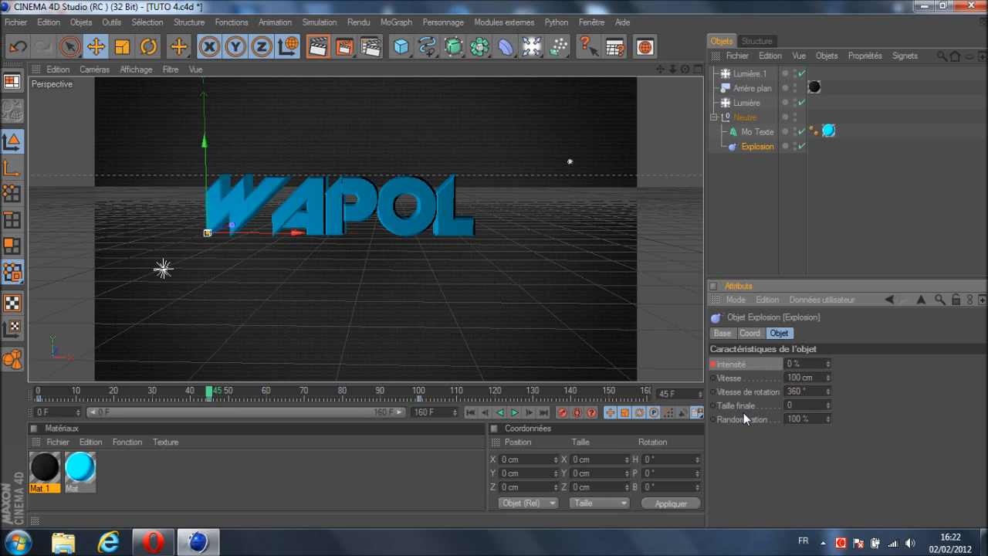
Step: Play the explosion from frame 45 to review its rotation, and return to frame 45
click(515, 412)
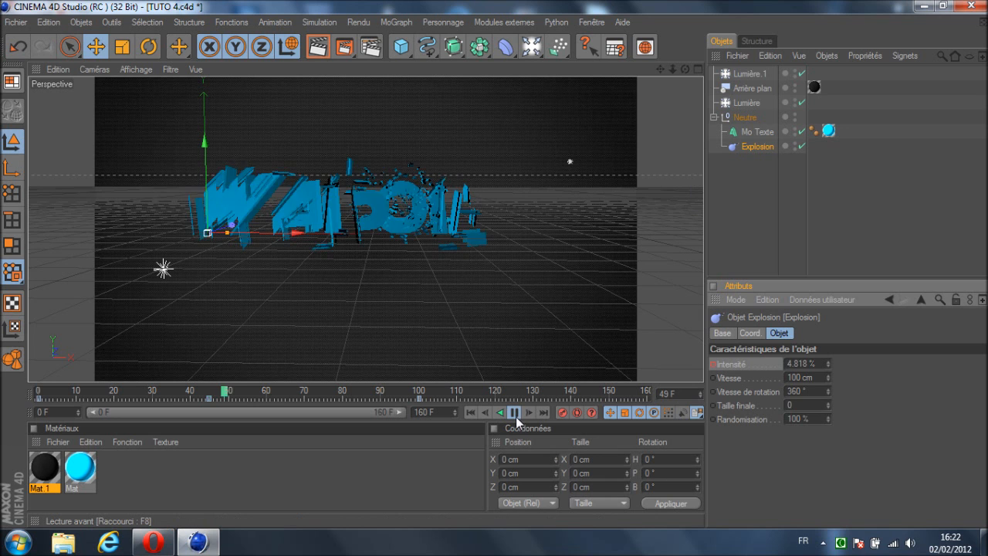
click(515, 412)
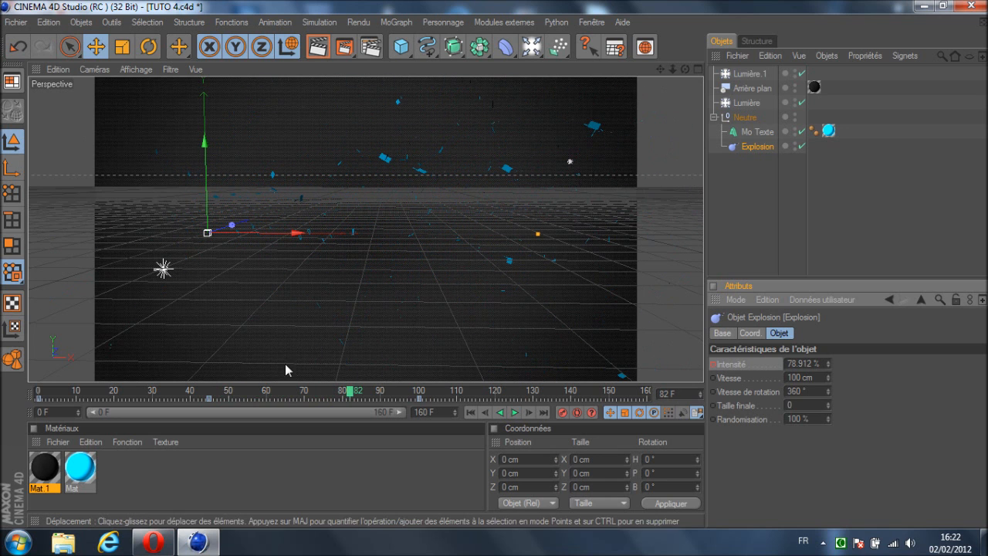
drag(349, 394, 208, 414)
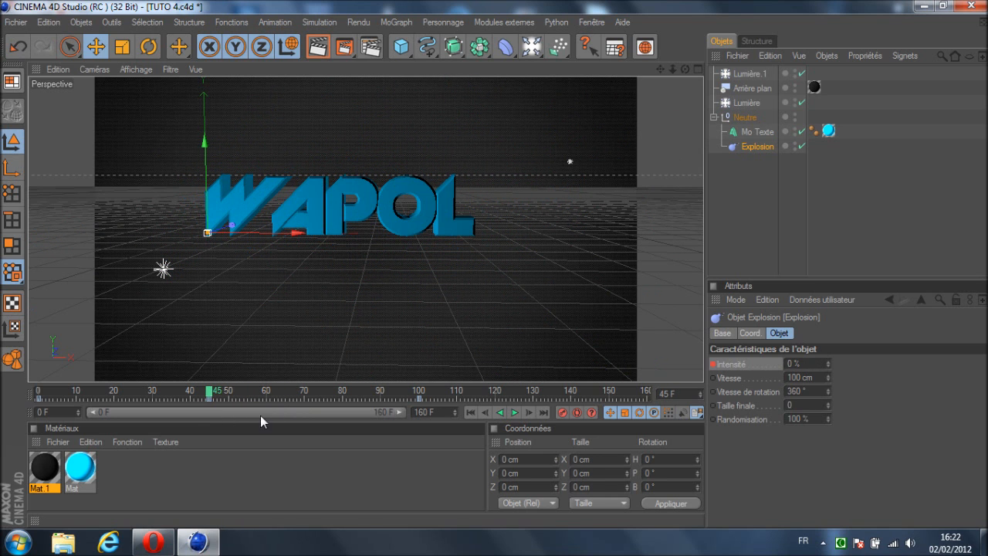
Step: Set the Explosion's speed to 70 cm and its final size to 0.2
double_click(793, 377)
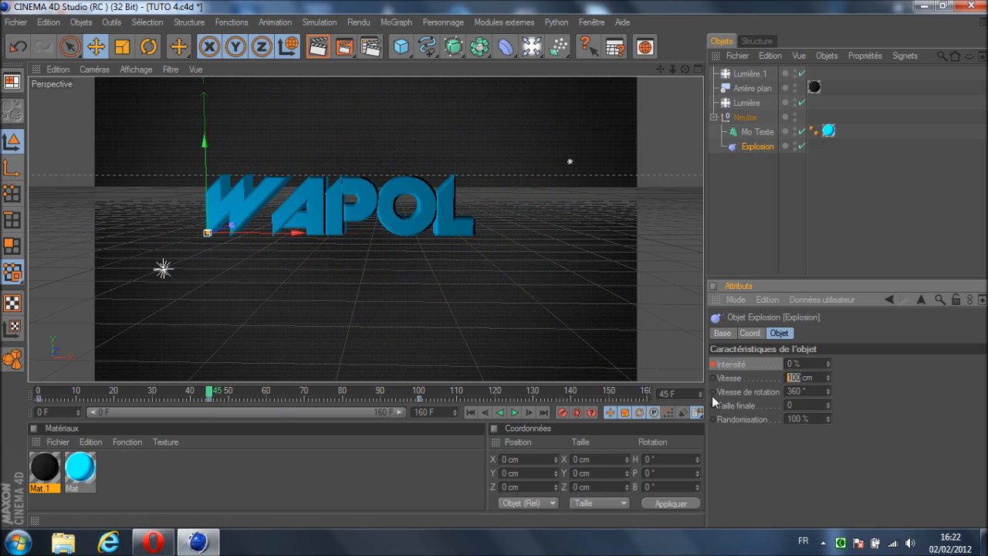
text(80)
drag(801, 377, 787, 377)
text(70)
drag(801, 404, 787, 404)
text(0.2)
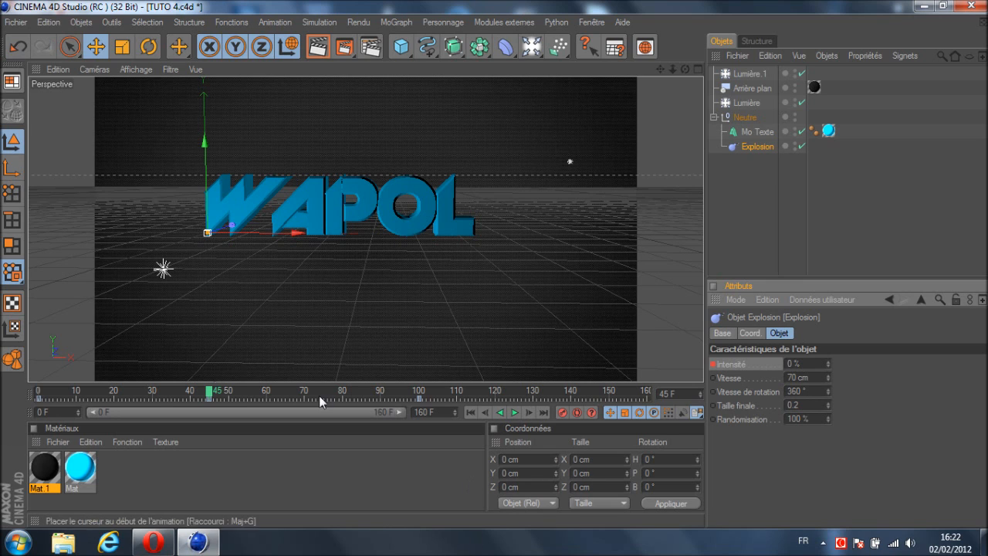
Step: Replay the animation from before the explosion to review its new speed and fragment size, and return to frame 45
click(207, 395)
drag(203, 410, 207, 410)
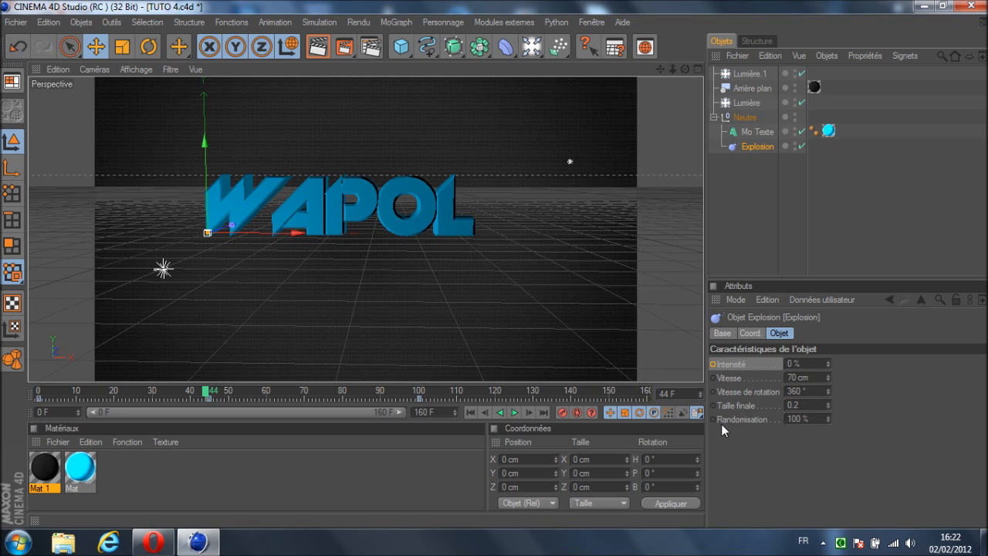
drag(205, 392, 106, 414)
click(515, 413)
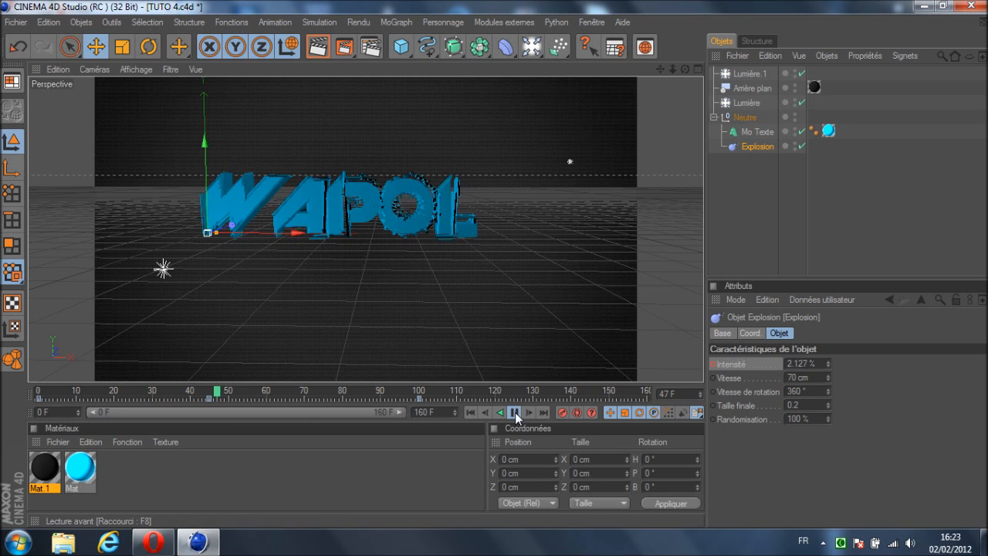
click(514, 412)
drag(390, 395, 208, 395)
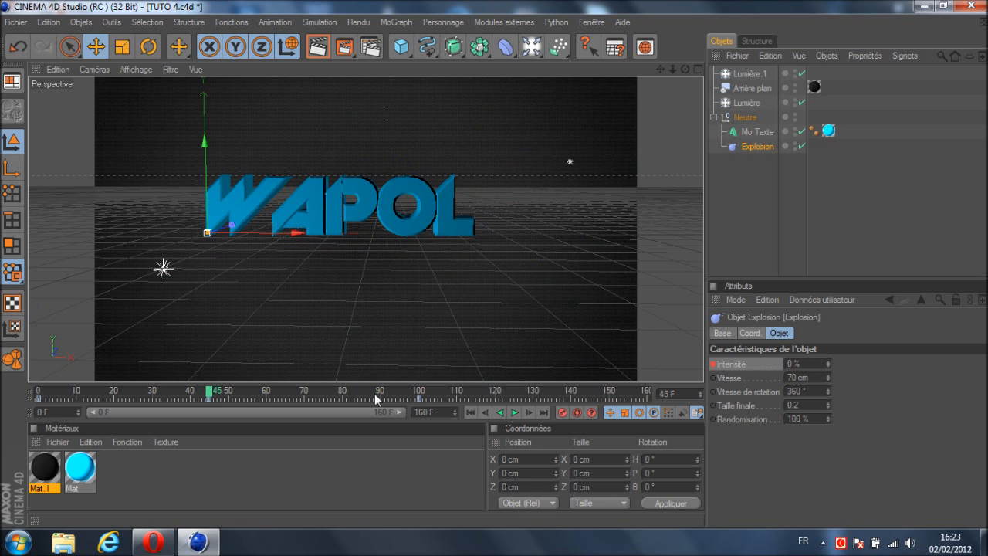
Step: Set the Explosion's speed to 85 cm and scrub the timeline around the start of the explosion
click(792, 378)
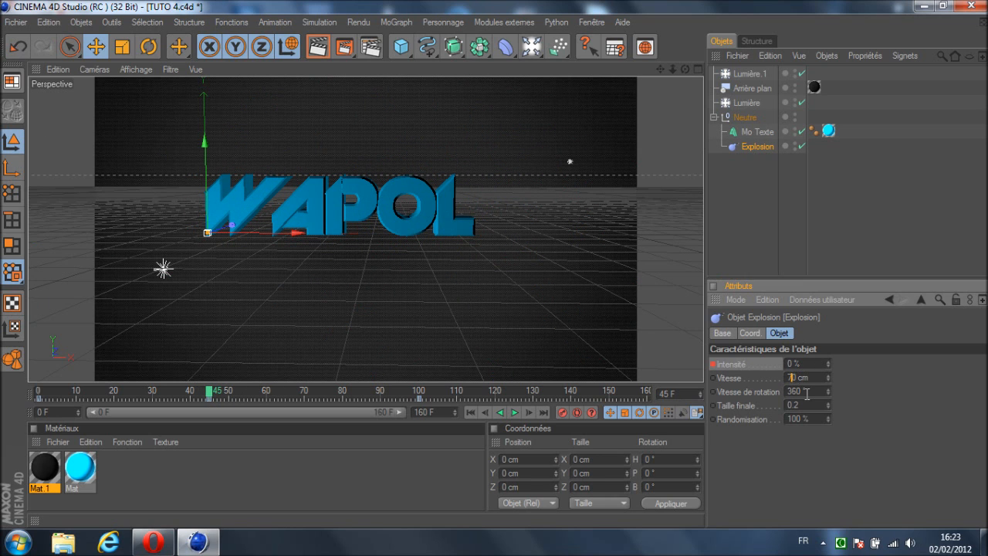
key(BackSpace)
key(Delete)
text(85)
drag(221, 393, 104, 419)
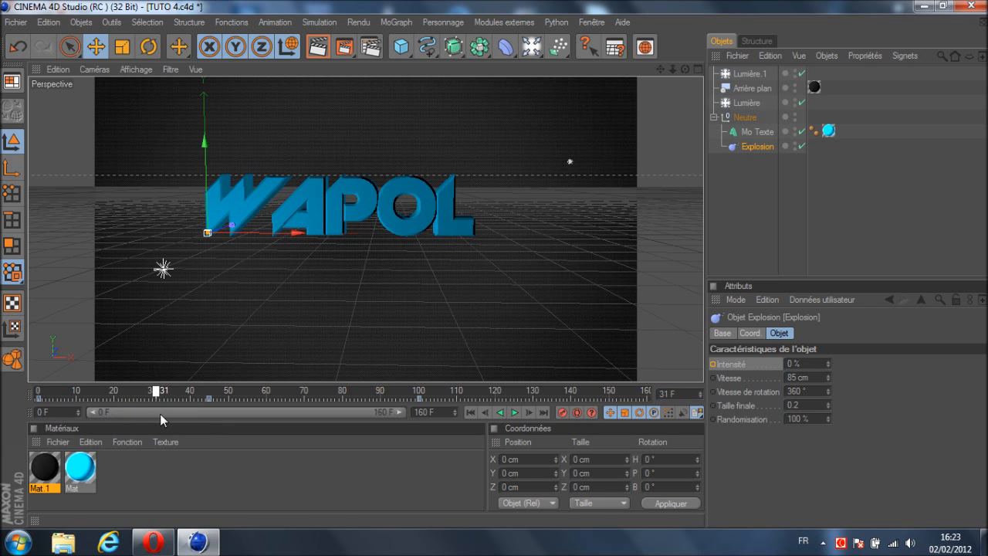
drag(193, 419, 209, 434)
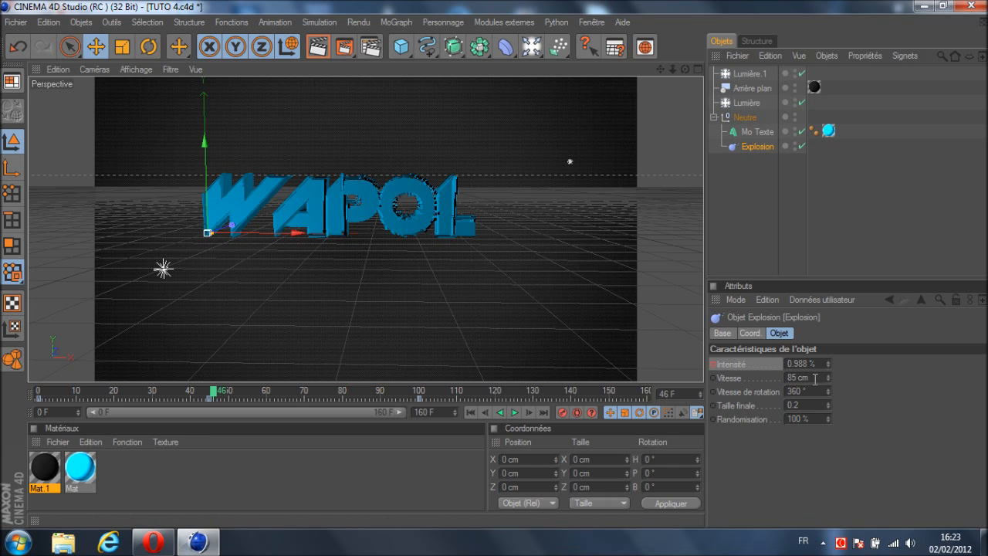
Step: Keyframe the Explosion's intensity at 0 % on frame 141
drag(210, 389, 574, 410)
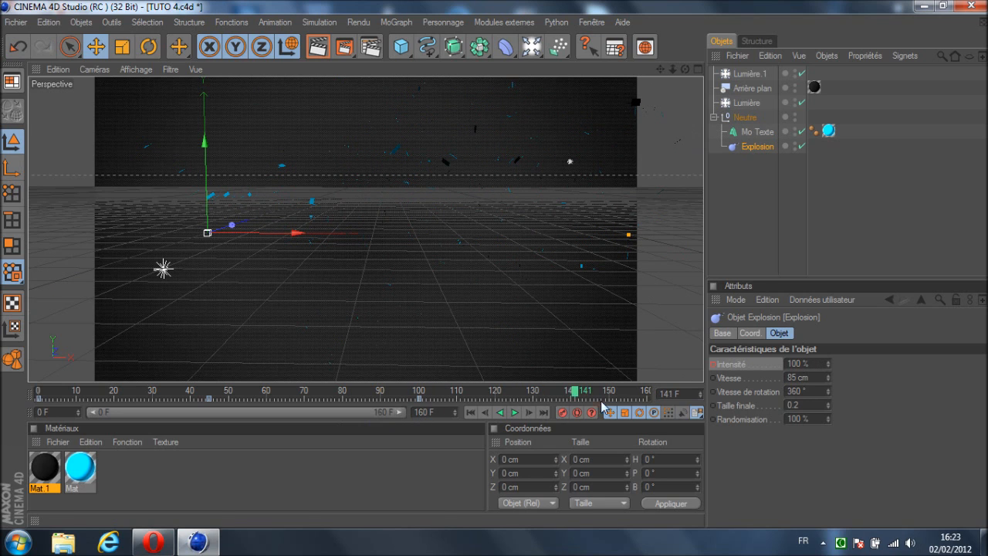
double_click(793, 363)
text(0)
key(Return)
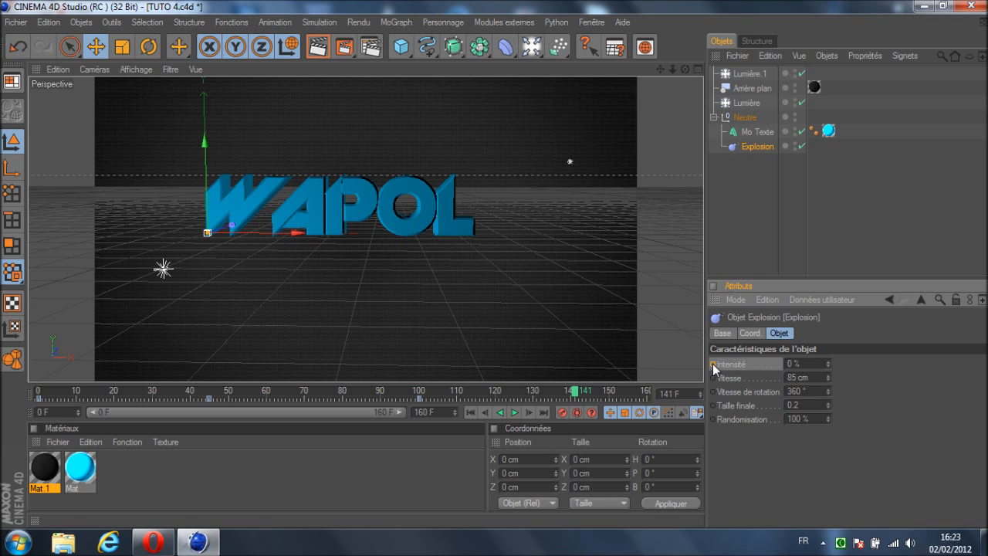
ctrl+click(712, 364)
Step: Play the full animation to review all the intensity keyframes, return to frame 0 and collapse the Neutre group
drag(571, 394, 38, 394)
click(515, 412)
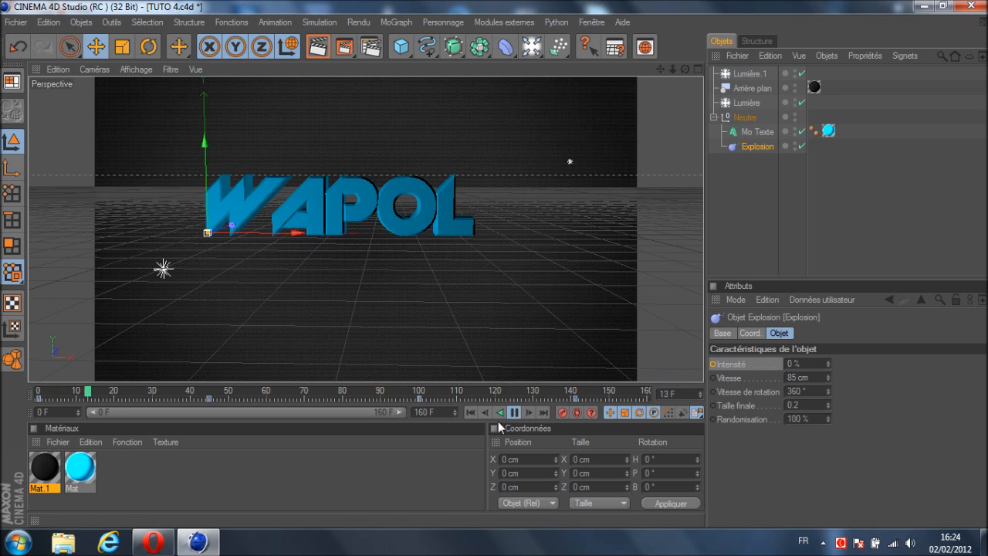
click(514, 412)
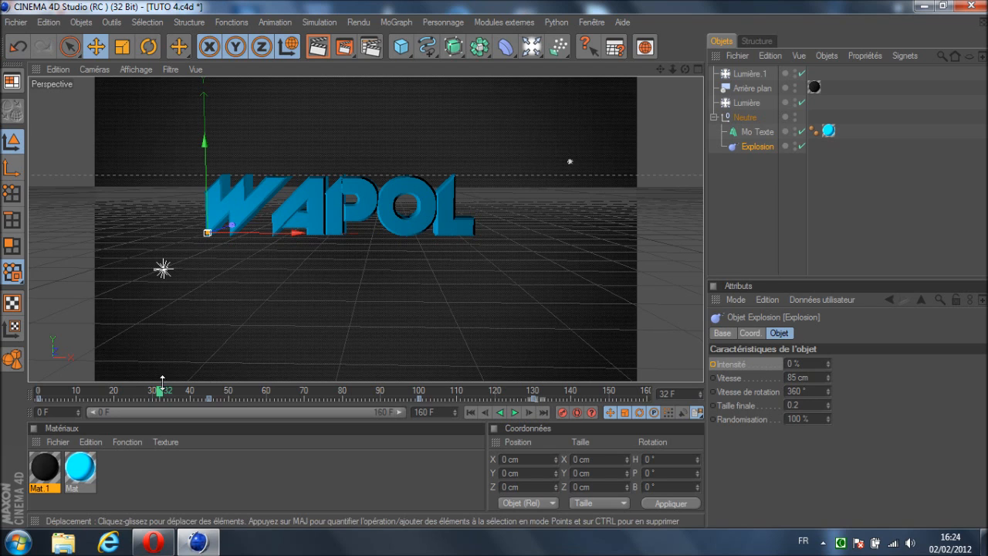
drag(162, 386, 12, 401)
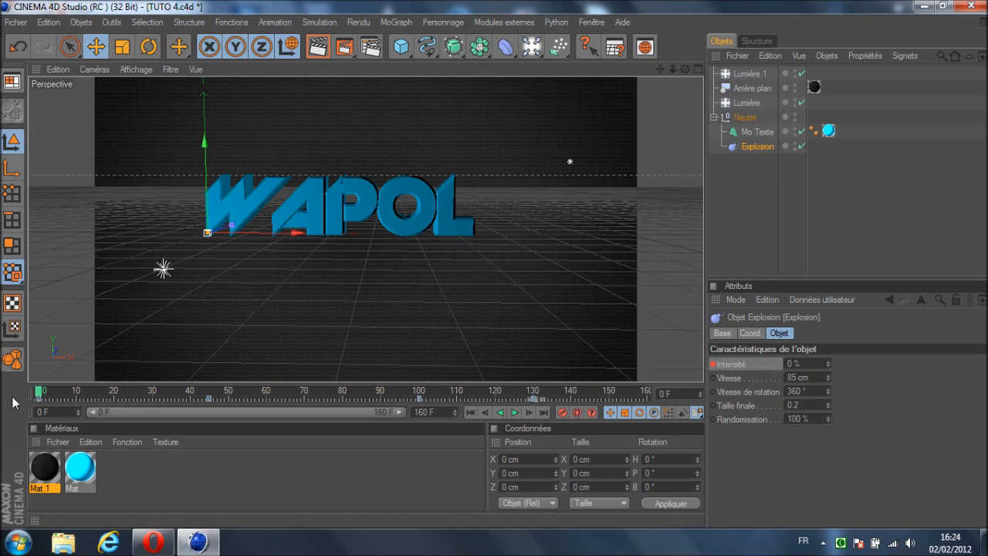
click(713, 117)
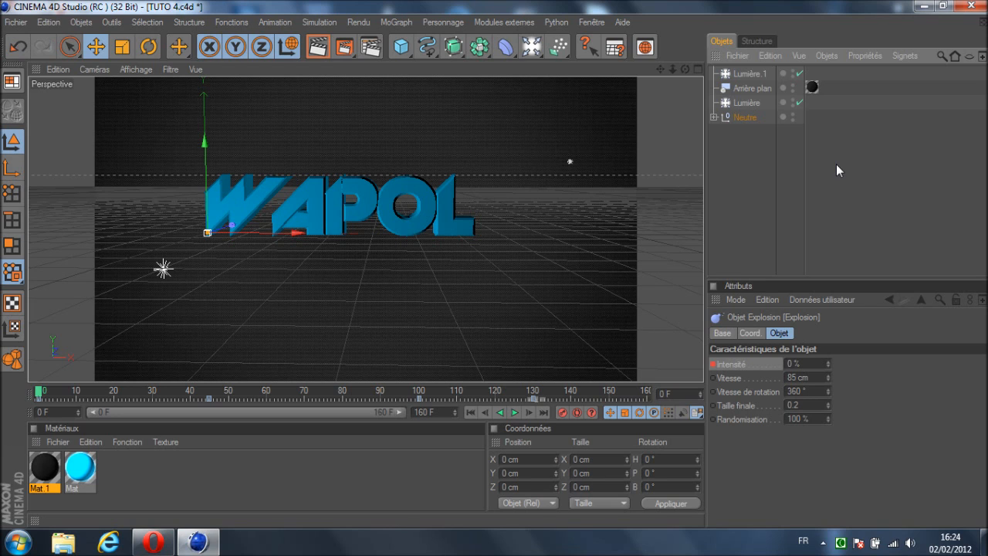
right_click(842, 542)
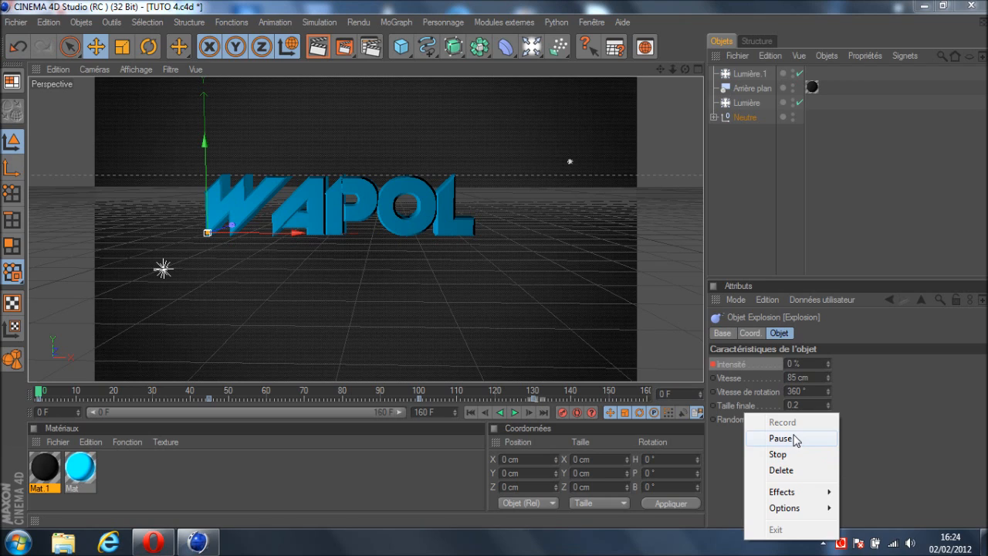